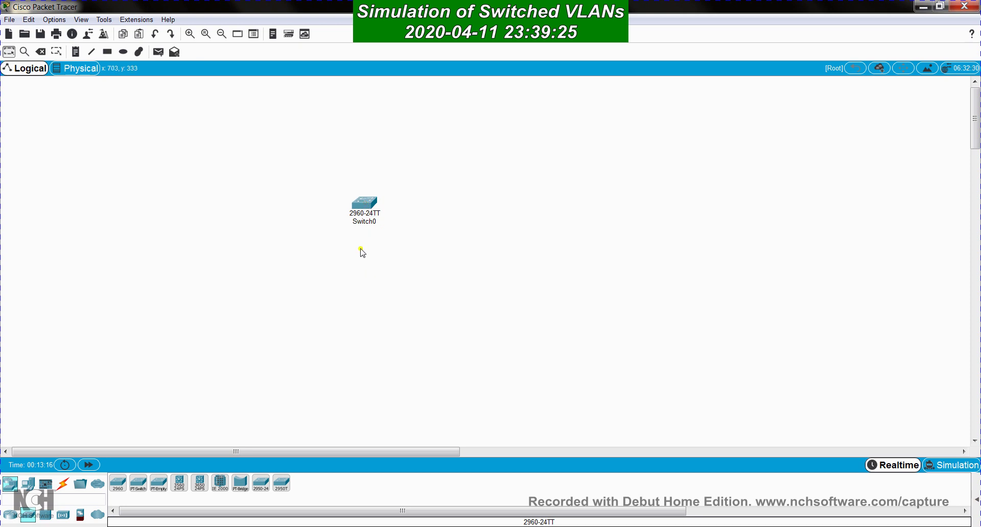
Rename the 2960-24TT switch's label in the workspace as SW
{"action": "left_click", "coordinate": [365, 222]}
{"action": "left_click_drag", "start_coordinate": [382, 223], "coordinate": [373, 223]}
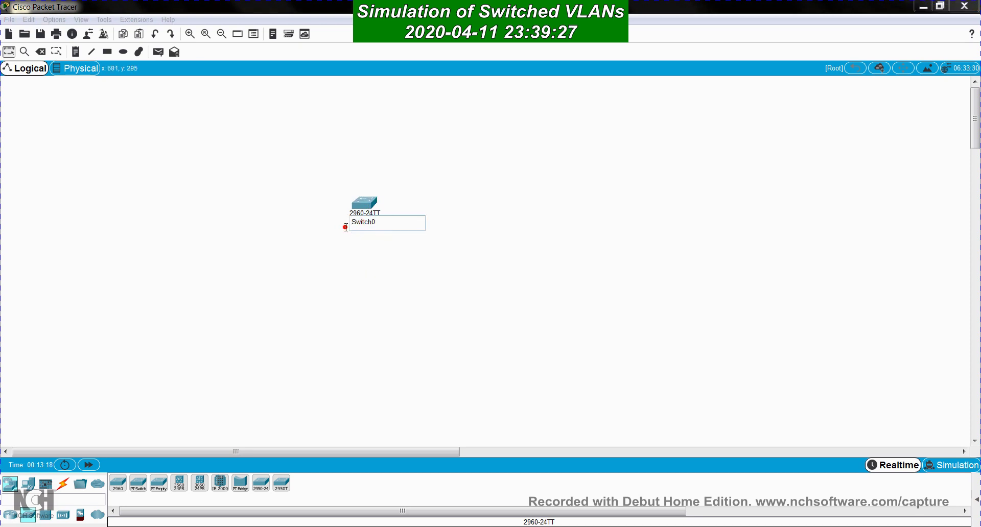
{"action": "double_click", "coordinate": [366, 223]}
{"action": "type", "text": "SW"}
{"action": "left_click", "coordinate": [368, 256]}
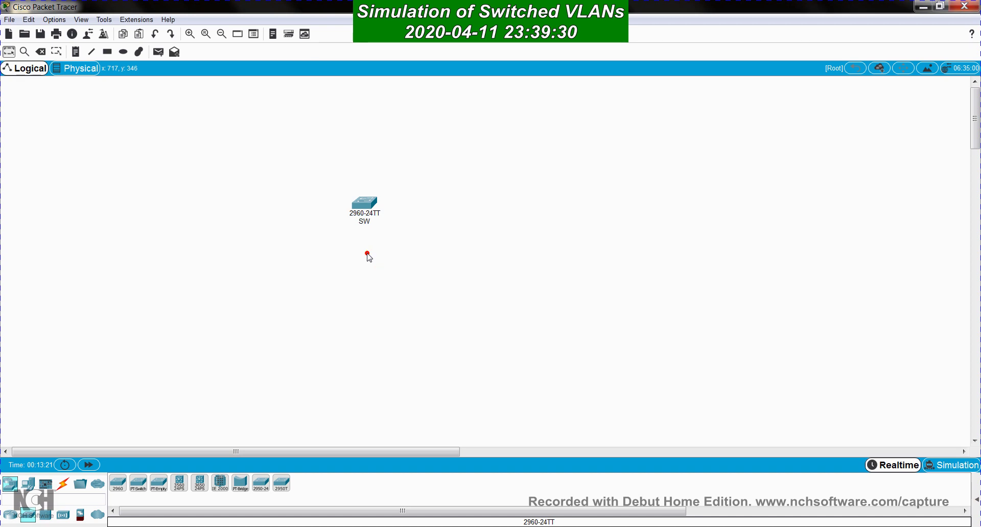
Open the SW switch's command line interface and enlarge its window to show more console output
{"action": "left_click", "coordinate": [361, 208]}
{"action": "left_click_drag", "start_coordinate": [421, 108], "coordinate": [578, 11]}
{"action": "left_click", "coordinate": [596, 96]}
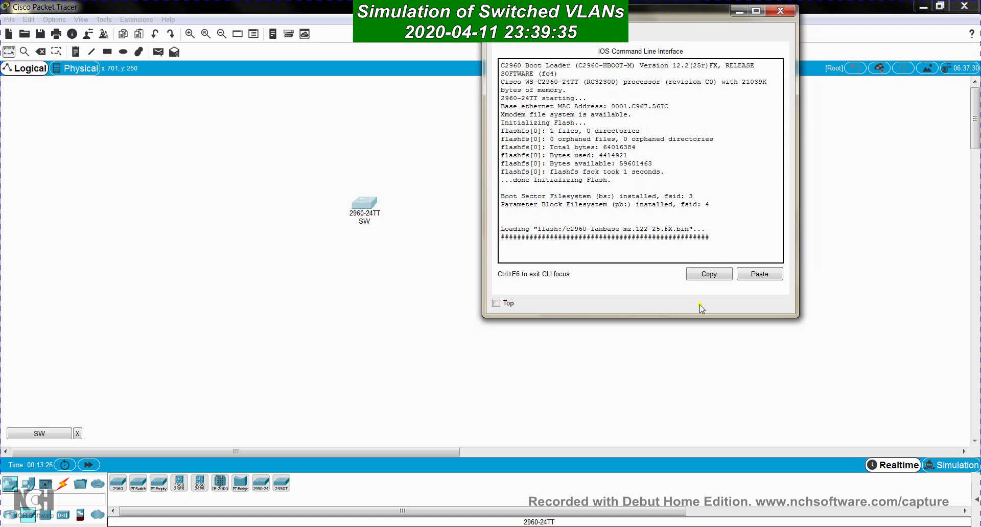
{"action": "left_click_drag", "start_coordinate": [798, 317], "coordinate": [943, 429]}
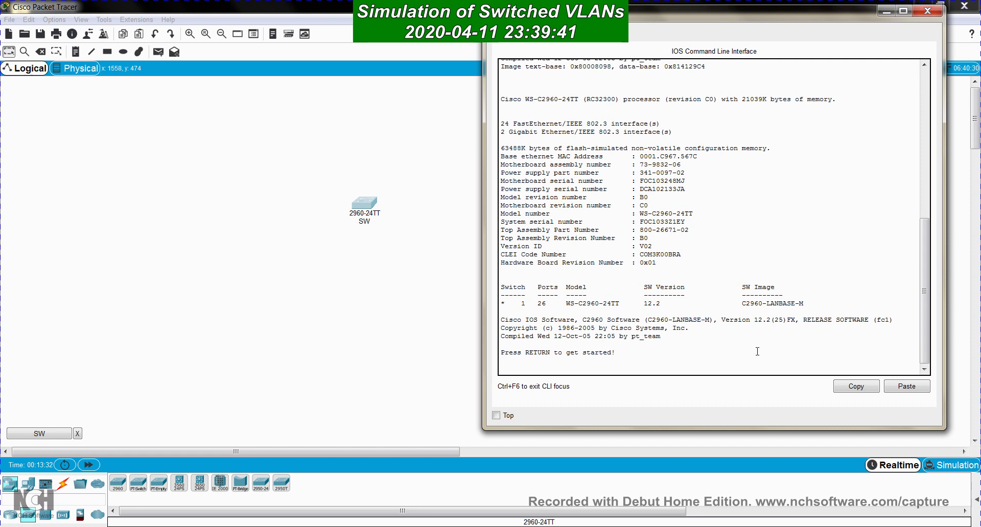
Start the switch's console session and enter privileged EXEC mode
{"action": "left_click", "coordinate": [684, 309]}
{"action": "key", "text": "Return"}
{"action": "key", "text": "Return"}
{"action": "key", "text": "Return"}
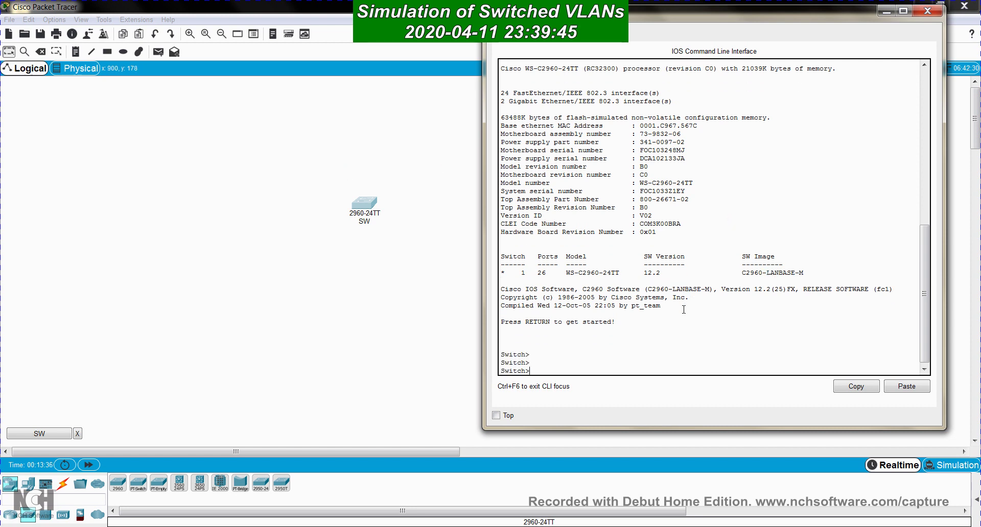
{"action": "type", "text": "en"}
{"action": "key", "text": "Return"}
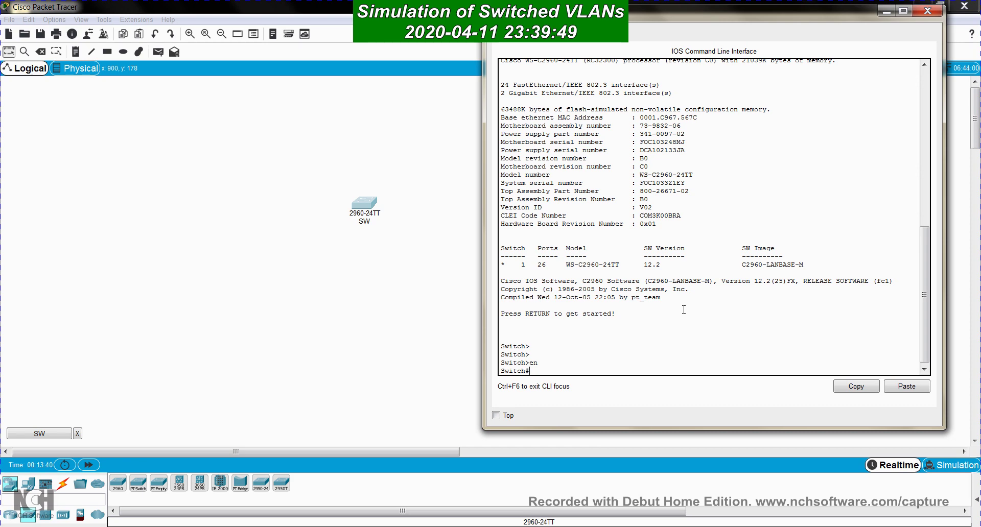
Enter global configuration mode and set the switch's hostname to SW
{"action": "type", "text": "cof t"}
{"action": "key", "text": "Return"}
{"action": "type", "text": "conf t"}
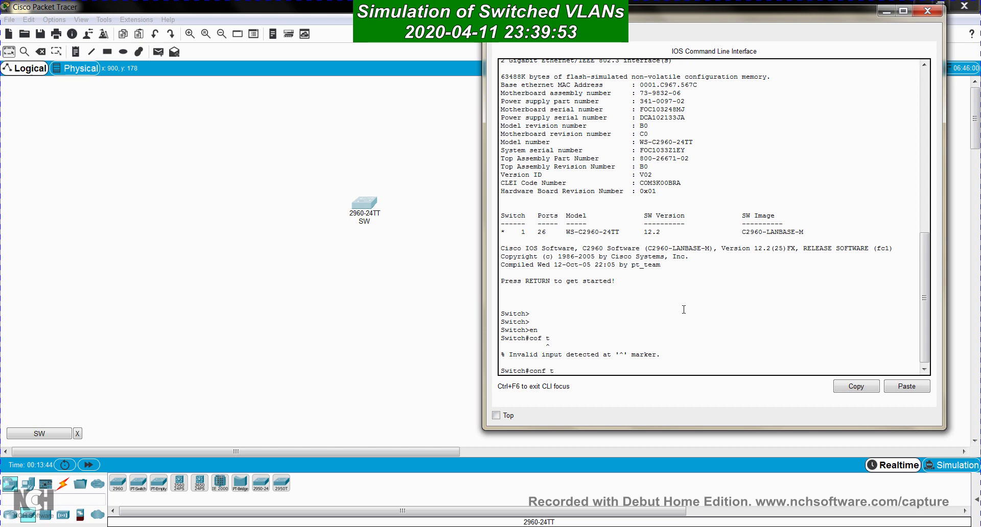
{"action": "key", "text": "Return"}
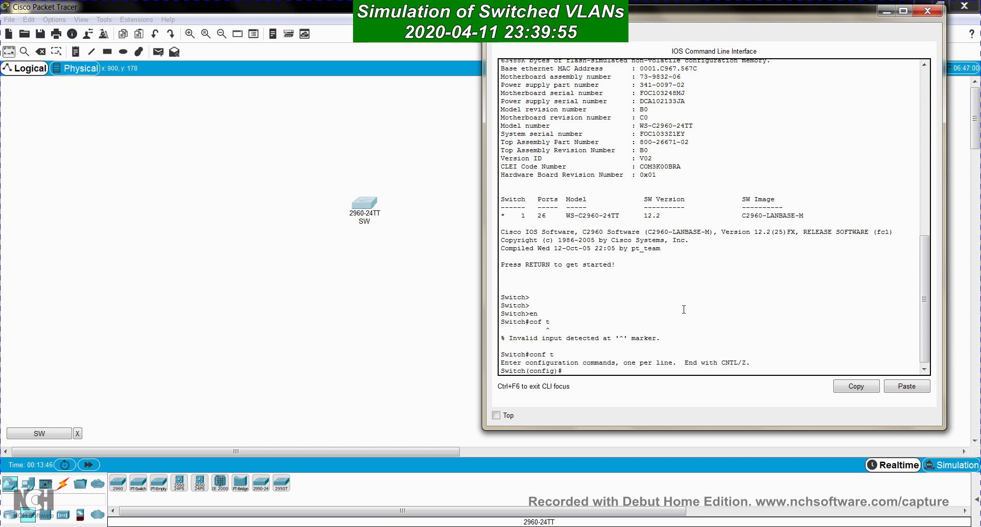
{"action": "type", "text": "hos"}
{"action": "key", "text": "Tab"}
{"action": "type", "text": "SW"}
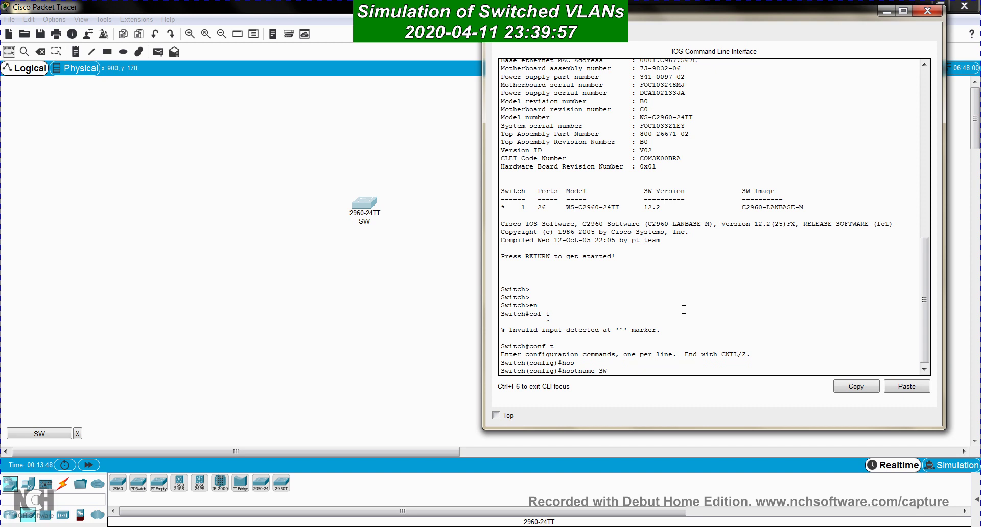
{"action": "key", "text": "Return"}
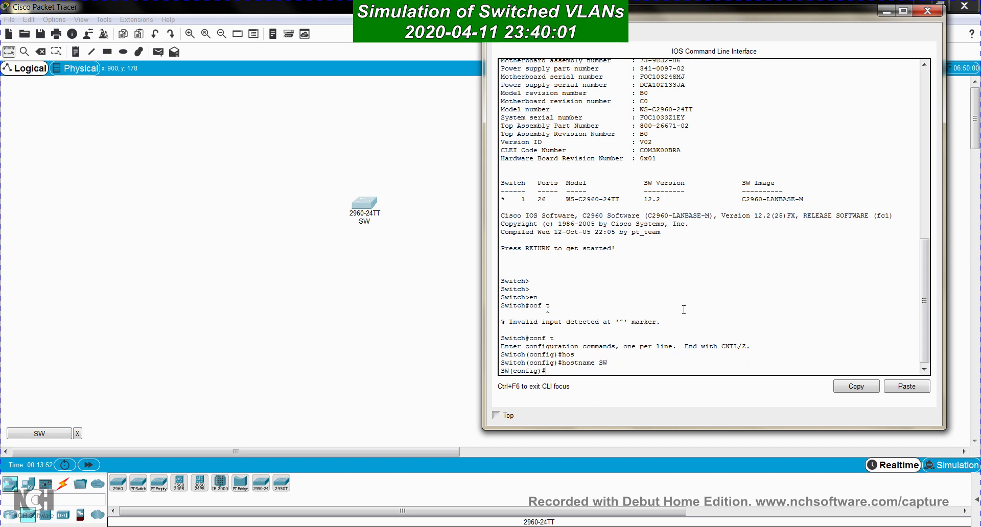
Leave configuration mode and display the switch's MAC address table
{"action": "type", "text": "exit"}
{"action": "key", "text": "Return"}
{"action": "key", "text": "Return"}
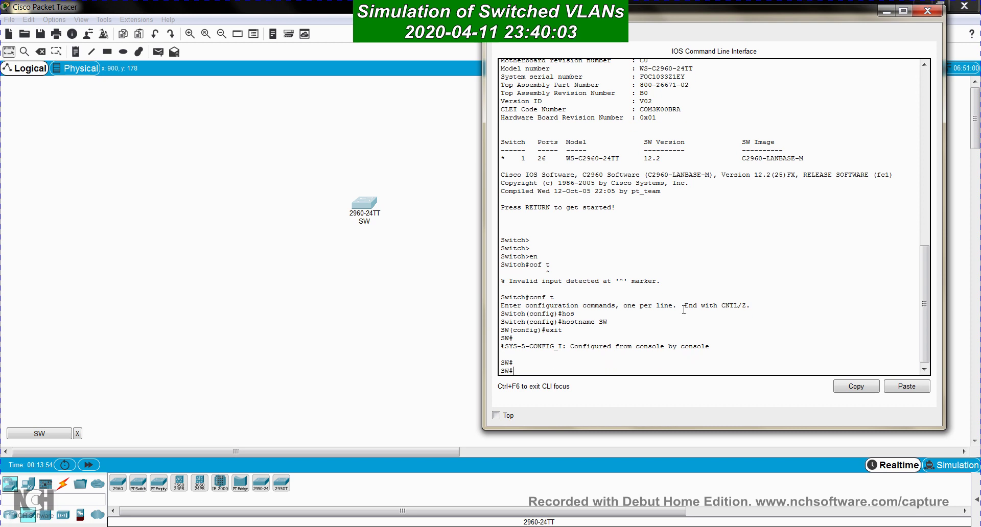
{"action": "type", "text": "show mac"}
{"action": "key", "text": "Tab"}
{"action": "type", "text": "-a"}
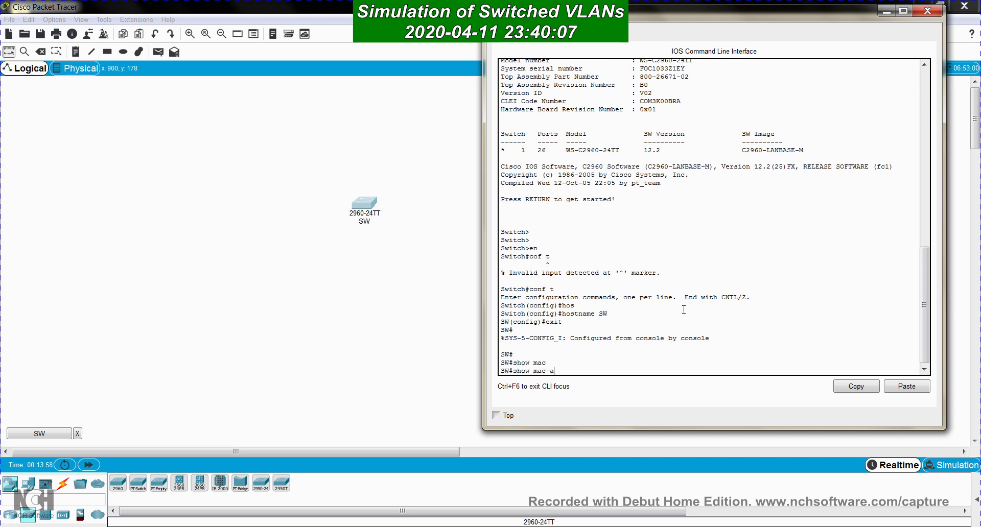
{"action": "type", "text": "dd"}
{"action": "key", "text": "Tab"}
{"action": "key", "text": "Return"}
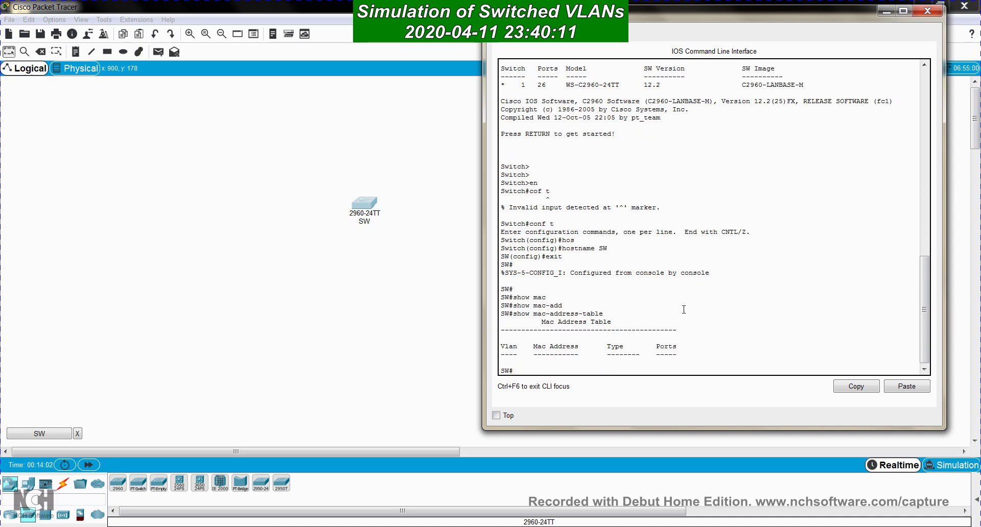
Display the brief VLAN listing and examine the default VLAN, the VLANs 1002 to 1005 and the port assignments
{"action": "type", "text": "show vlan bri"}
{"action": "key", "text": "Tab"}
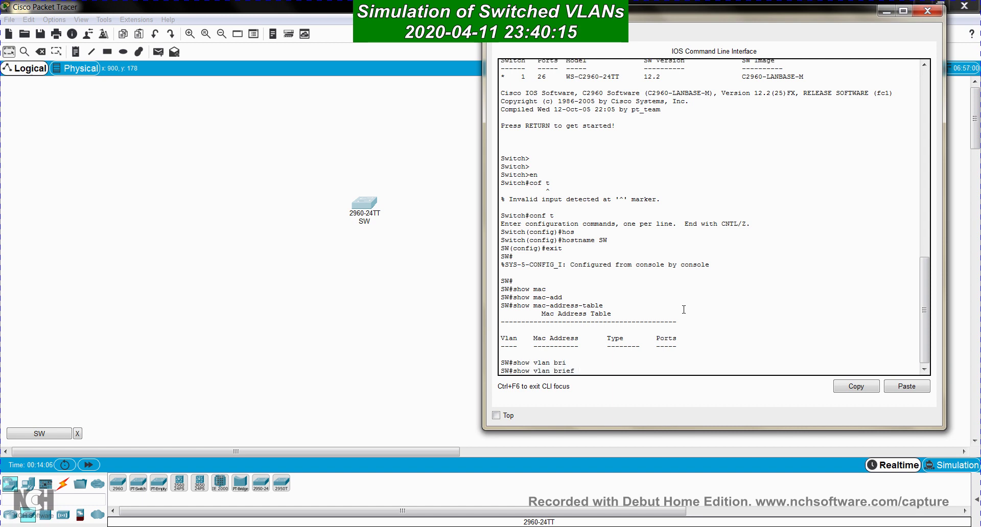
{"action": "key", "text": "Return"}
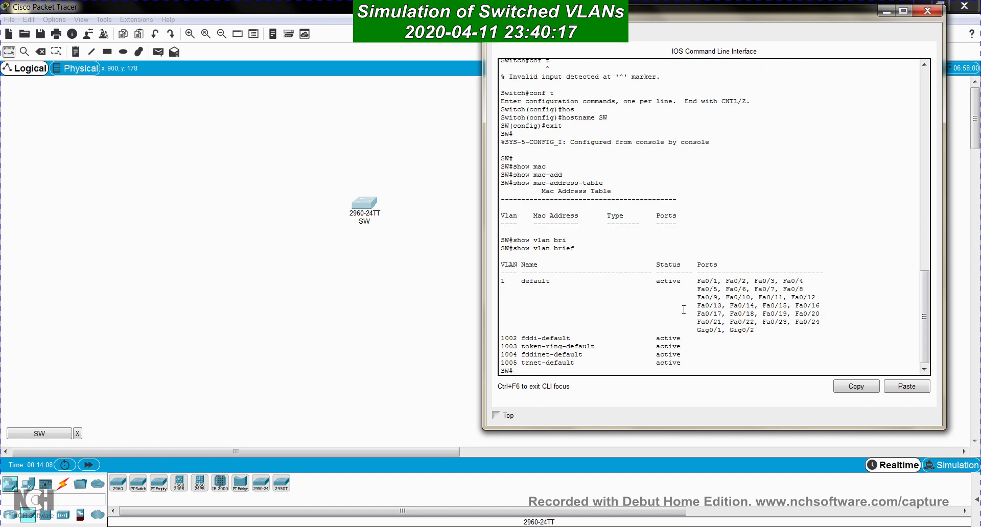
{"action": "left_click_drag", "start_coordinate": [513, 248], "coordinate": [575, 252]}
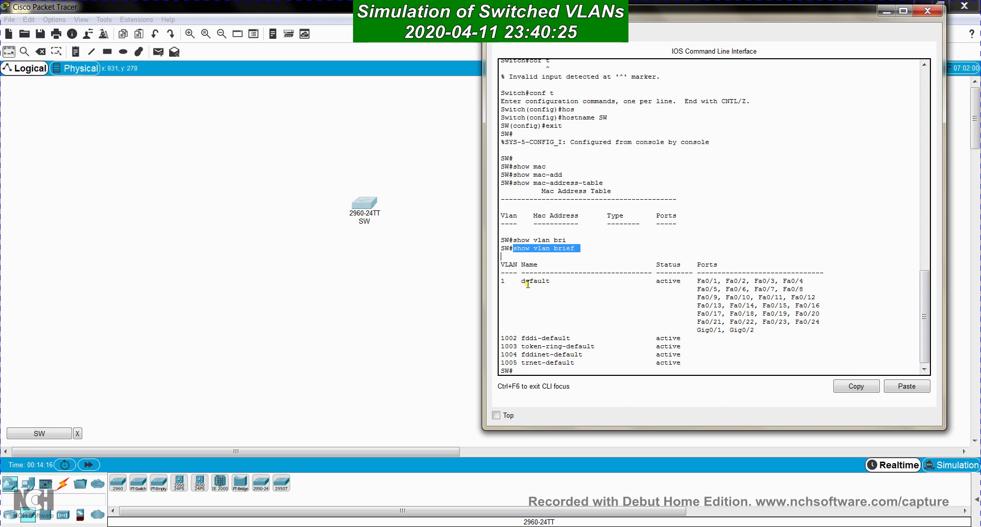
{"action": "left_click", "coordinate": [501, 281]}
{"action": "left_click_drag", "start_coordinate": [521, 282], "coordinate": [550, 284]}
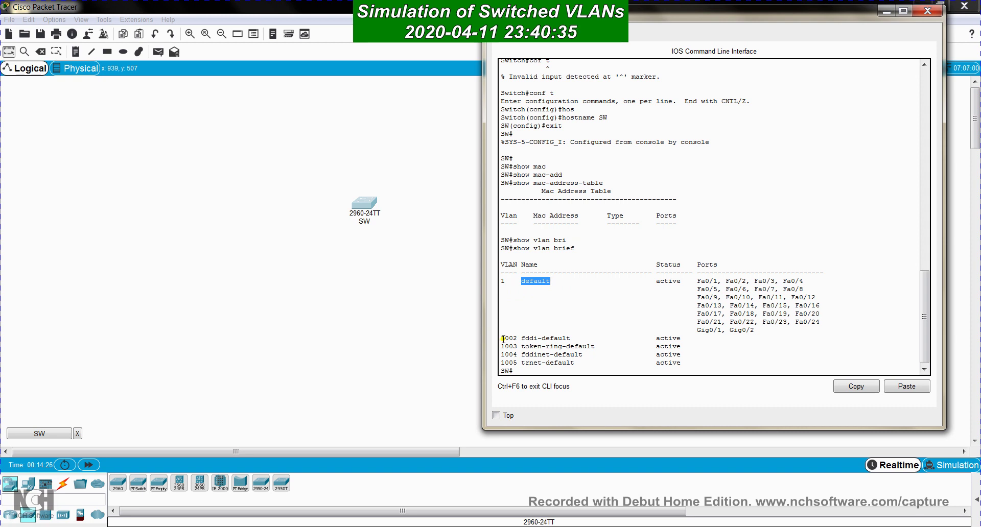
{"action": "mouse_move", "coordinate": [517, 347]}
{"action": "left_mouse_down"}
{"action": "mouse_move", "coordinate": [505, 341]}
{"action": "mouse_move", "coordinate": [515, 352]}
{"action": "mouse_move", "coordinate": [505, 364]}
{"action": "mouse_move", "coordinate": [521, 363]}
{"action": "left_mouse_up"}
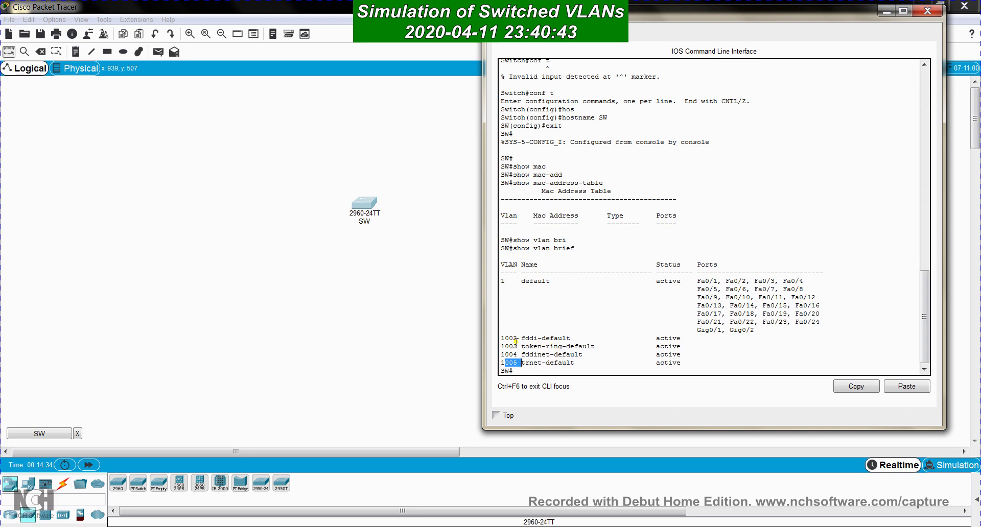
{"action": "left_click", "coordinate": [534, 355]}
{"action": "mouse_move", "coordinate": [698, 282]}
{"action": "left_mouse_down"}
{"action": "mouse_move", "coordinate": [812, 317]}
{"action": "mouse_move", "coordinate": [775, 331]}
{"action": "left_mouse_up"}
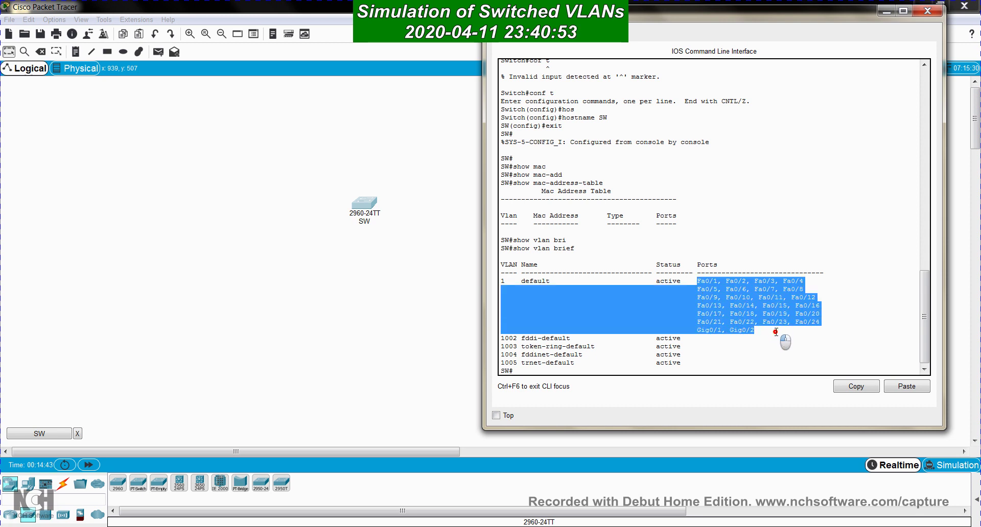
{"action": "left_click", "coordinate": [734, 296]}
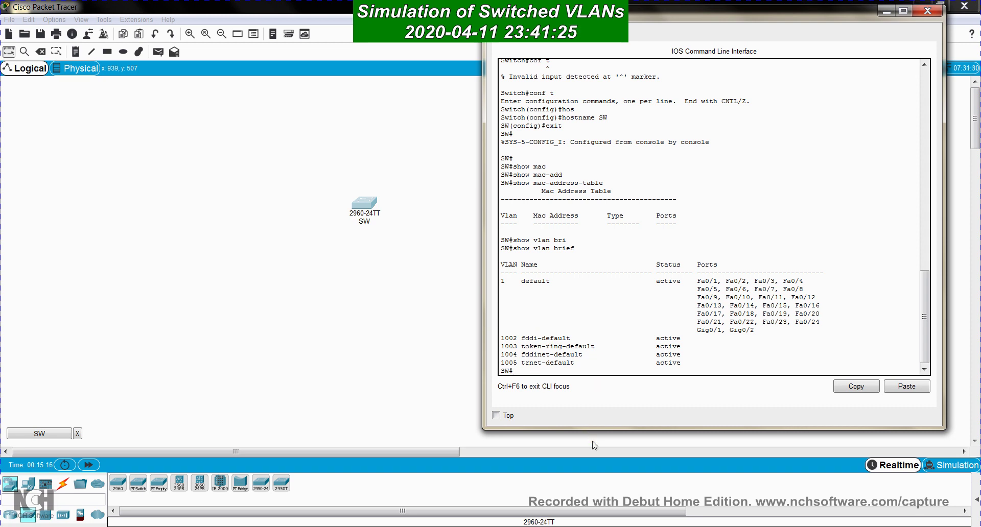
From global configuration mode, set interface FastEthernet 0/1 to switchport access mode
{"action": "key", "text": "Return"}
{"action": "key", "text": "Return"}
{"action": "type", "text": "c"}
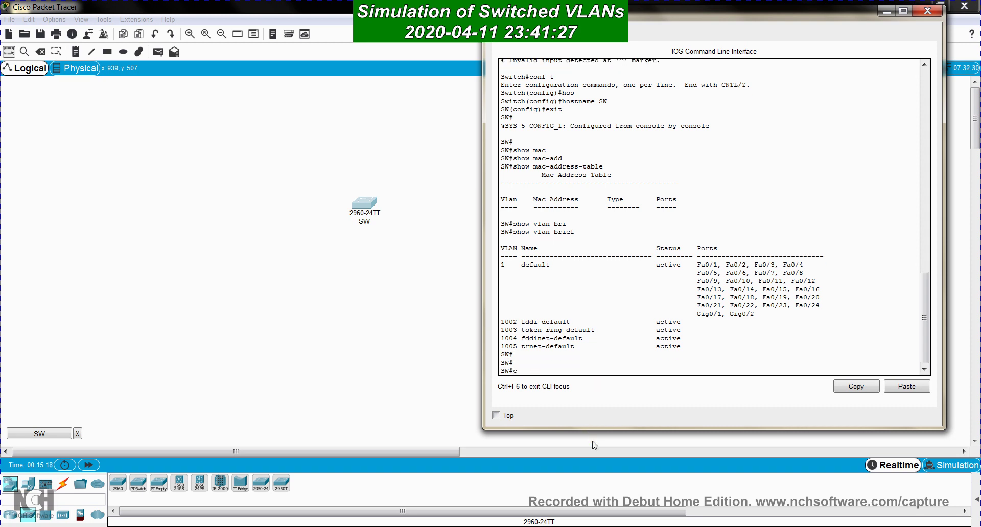
{"action": "type", "text": "onf t"}
{"action": "key", "text": "Return"}
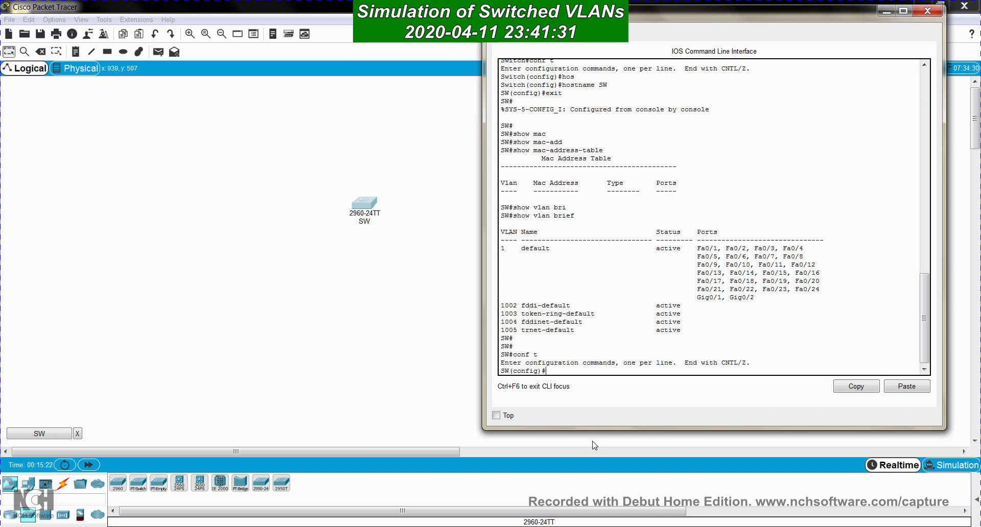
{"action": "type", "text": "int fas0/0"}
{"action": "key", "text": "BackSpace"}
{"action": "key", "text": "Return"}
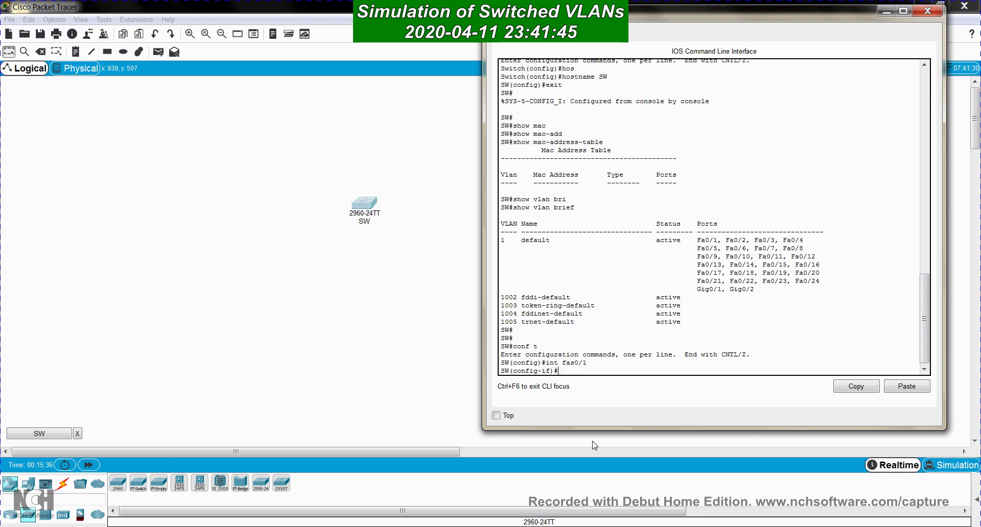
{"action": "type", "text": "sw"}
{"action": "key", "text": "Tab"}
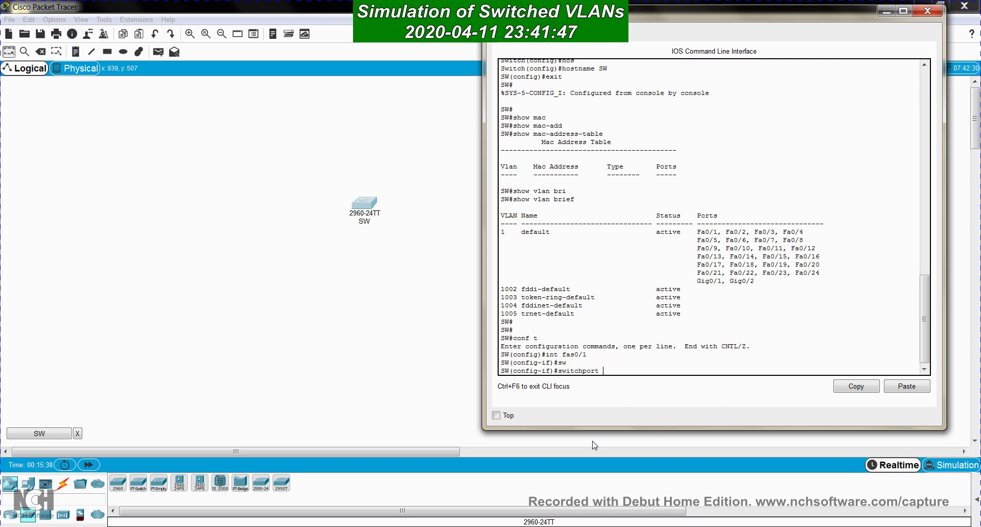
{"action": "type", "text": "mode acc"}
{"action": "key", "text": "Tab"}
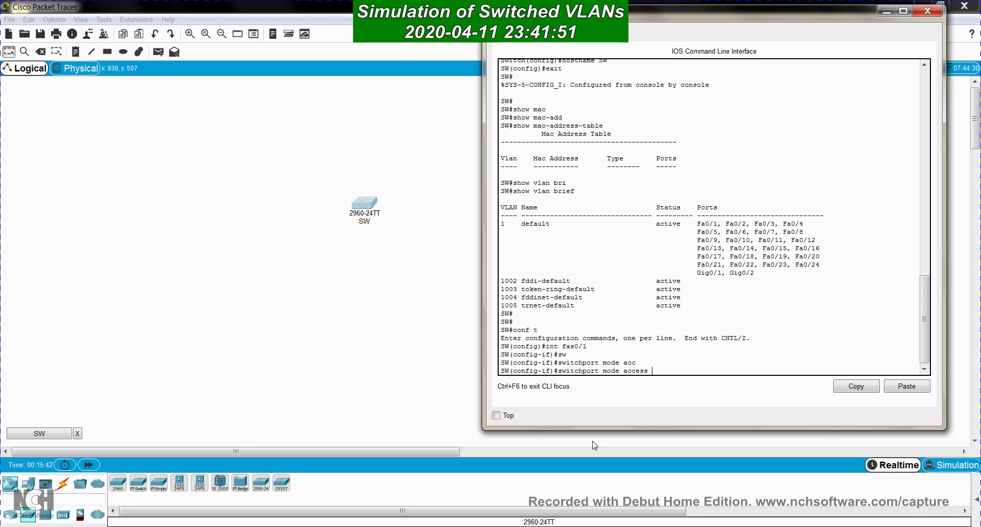
{"action": "key", "text": "Return"}
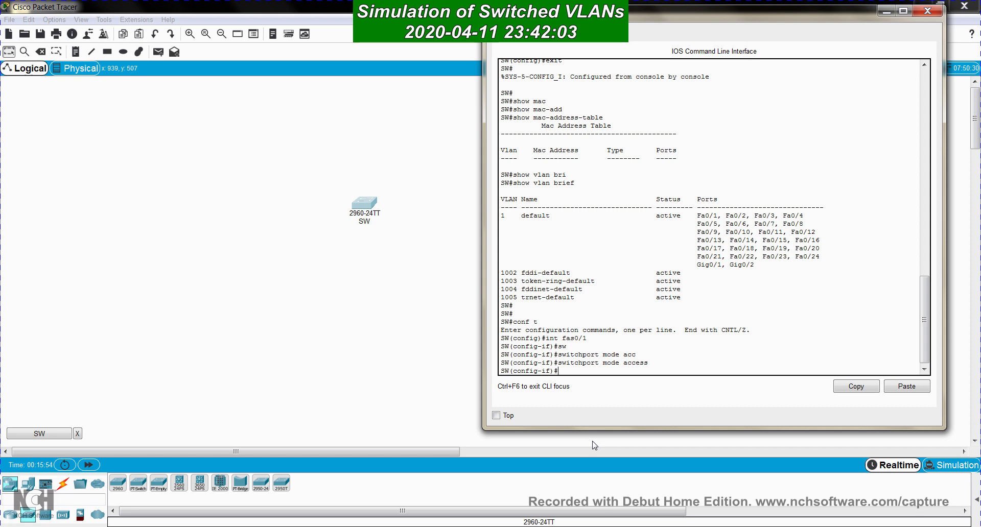
Assign interface FastEthernet 0/1 to access VLAN 100, checking the available switchport options in the command help
{"action": "type", "text": "sw"}
{"action": "key", "text": "Tab"}
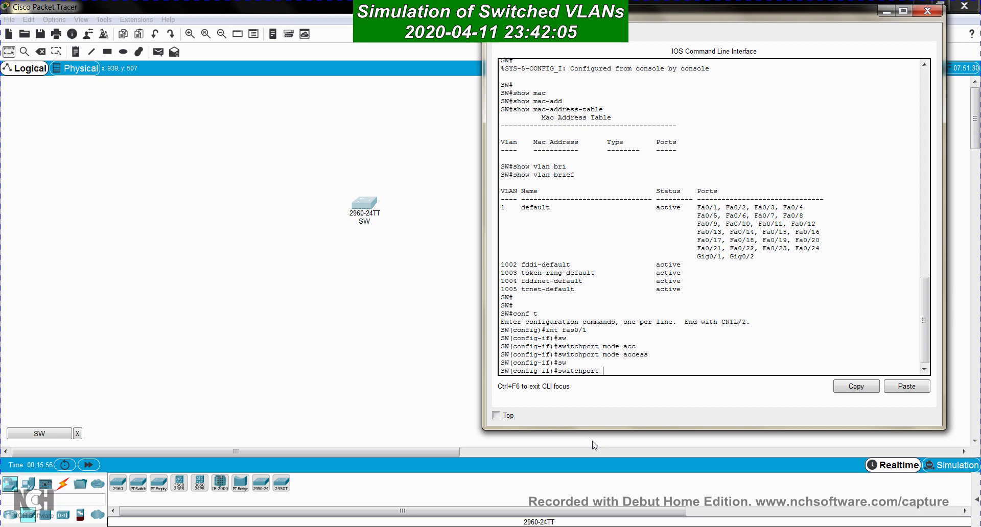
{"action": "type", "text": "vlan"}
{"action": "key", "text": "Tab"}
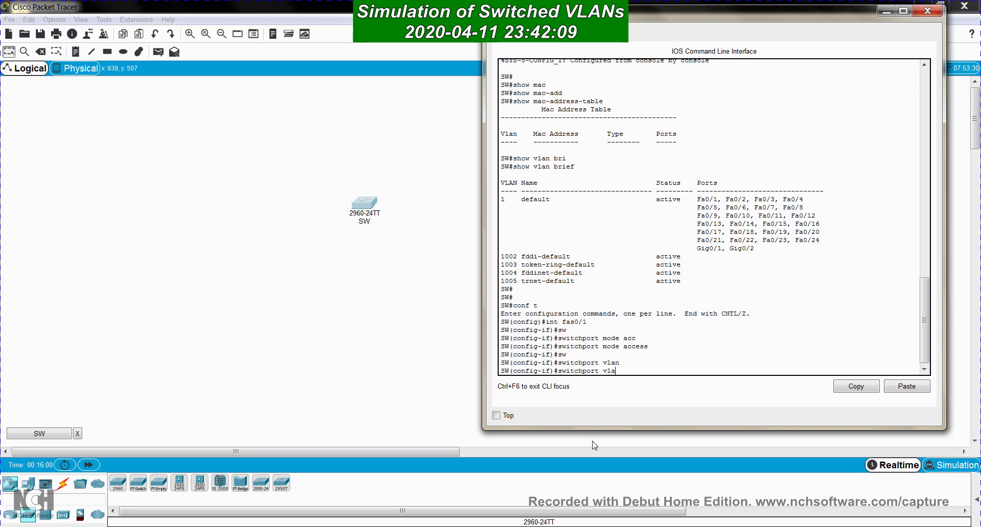
{"action": "key", "text": "BackSpace"}
{"action": "type", "text": "?"}
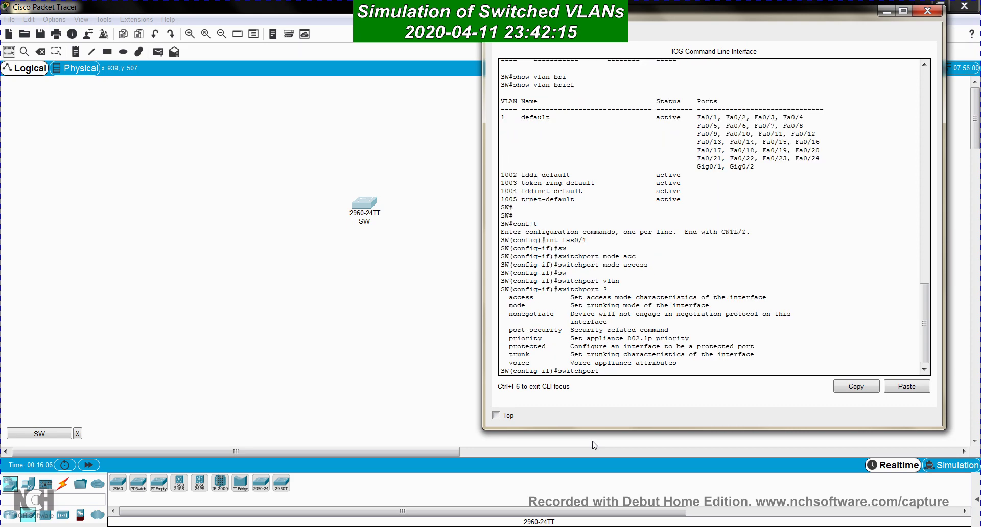
{"action": "type", "text": "acc"}
{"action": "key", "text": "Tab"}
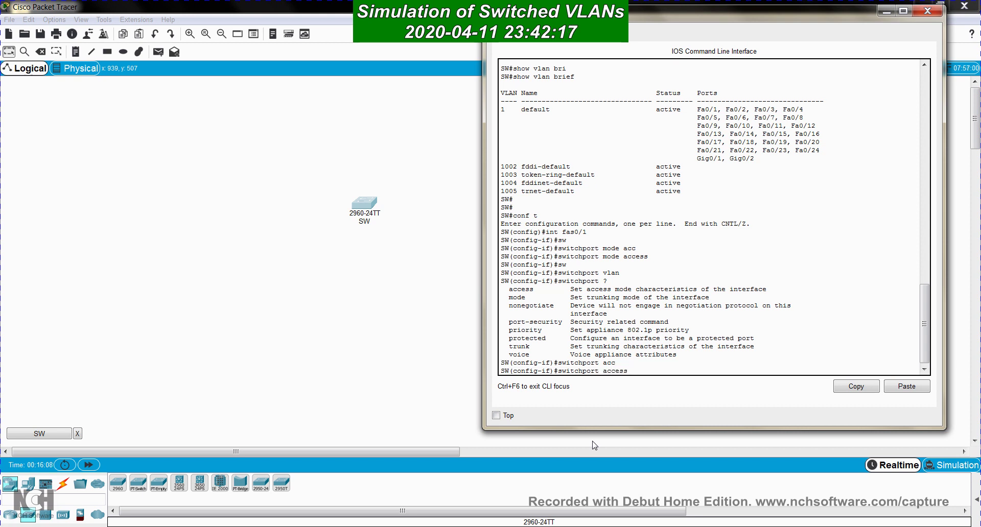
{"action": "type", "text": "vlan 100"}
{"action": "key", "text": "Return"}
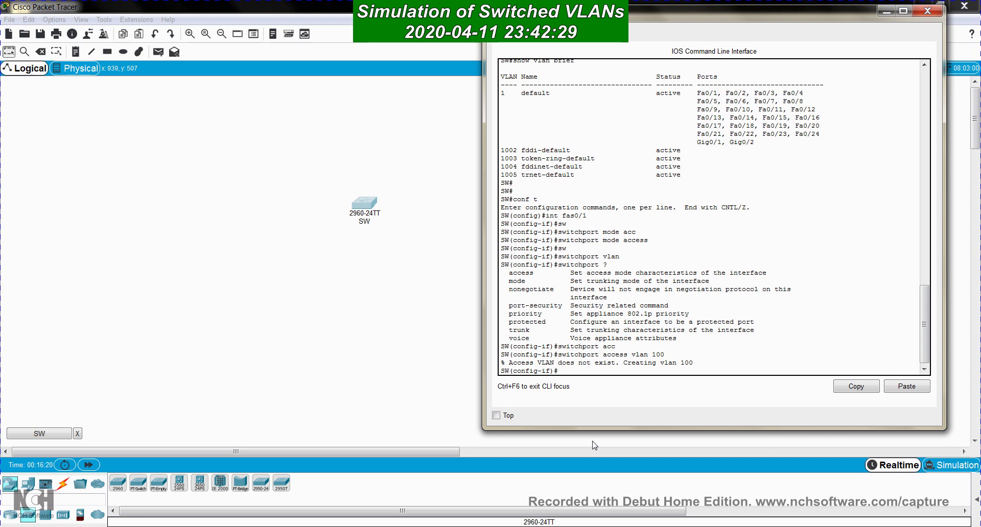
Switch to configuring interface FastEthernet 0/2 and set it to switchport access mode
{"action": "type", "text": "exit"}
{"action": "key", "text": "Return"}
{"action": "type", "text": "in"}
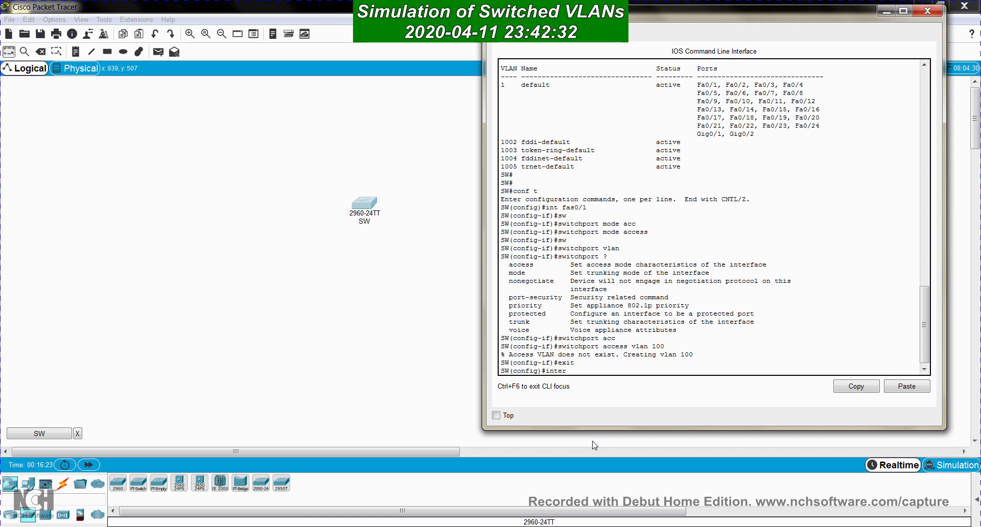
{"action": "type", "text": "fas"}
{"action": "key", "text": "Tab"}
{"action": "type", "text": "0/2"}
{"action": "key", "text": "Return"}
{"action": "key", "text": "Up"}
{"action": "key", "text": "Up"}
{"action": "key", "text": "Up"}
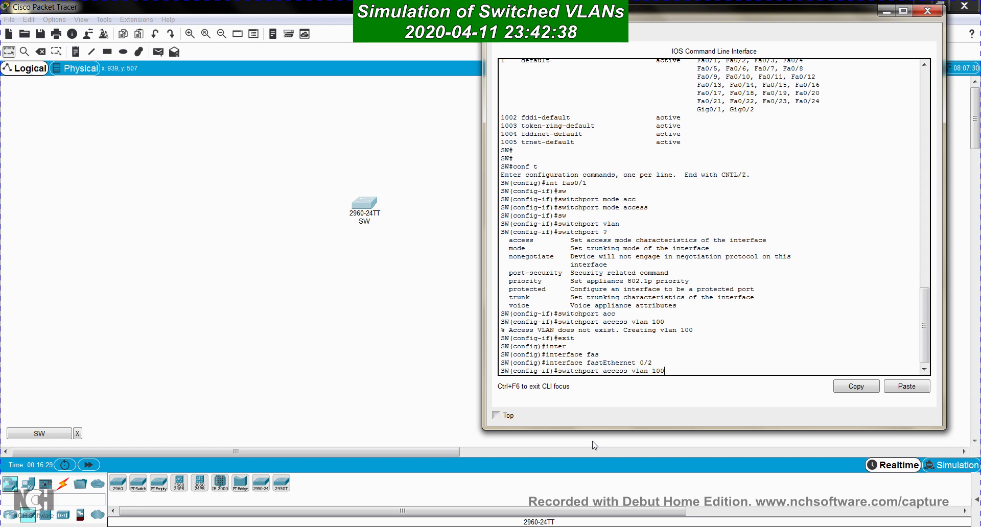
{"action": "key", "text": "Up"}
{"action": "key", "text": "Return"}
Assign interface FastEthernet 0/2 to access VLAN 100 and return to global configuration mode
{"action": "key", "text": "Up"}
{"action": "key", "text": "Up"}
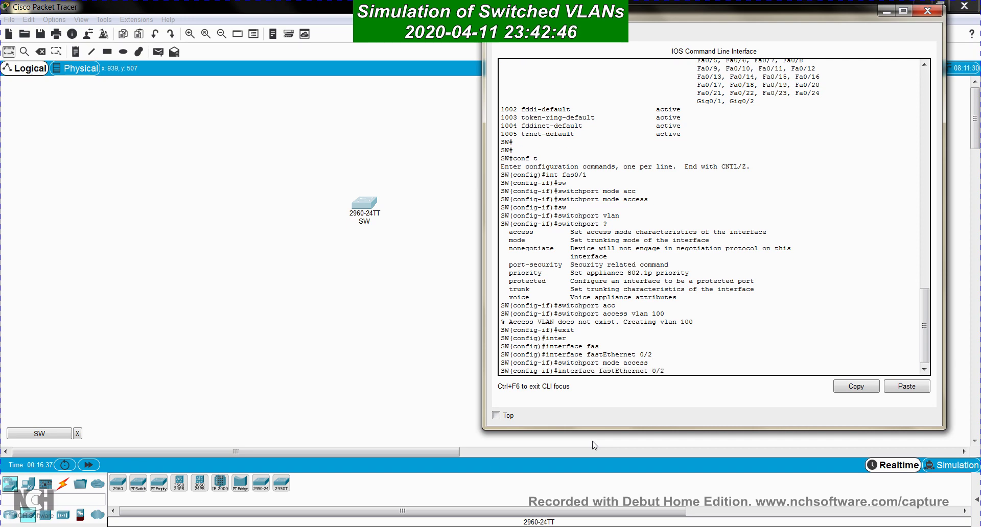
{"action": "key", "text": "Up"}
{"action": "key", "text": "Up"}
{"action": "key", "text": "Up"}
{"action": "key", "text": "Up"}
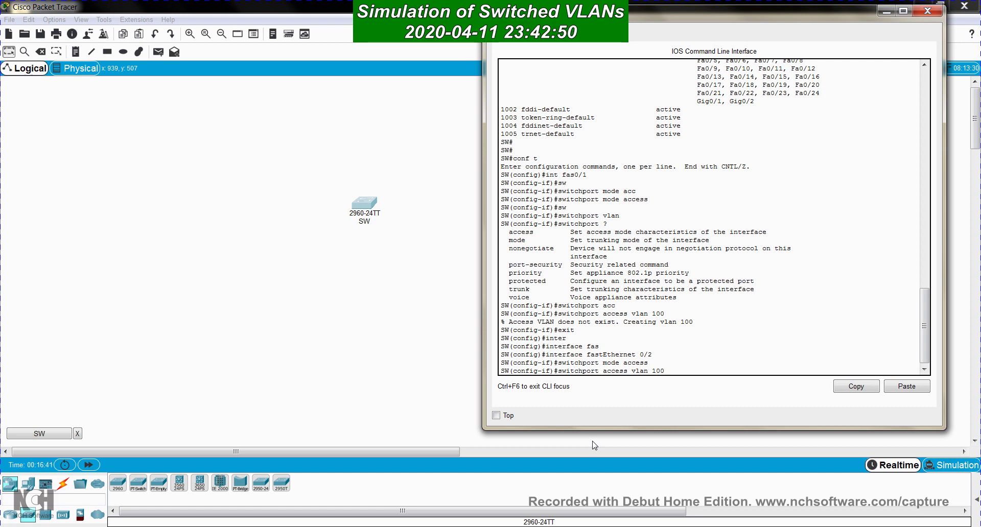
{"action": "key", "text": "Return"}
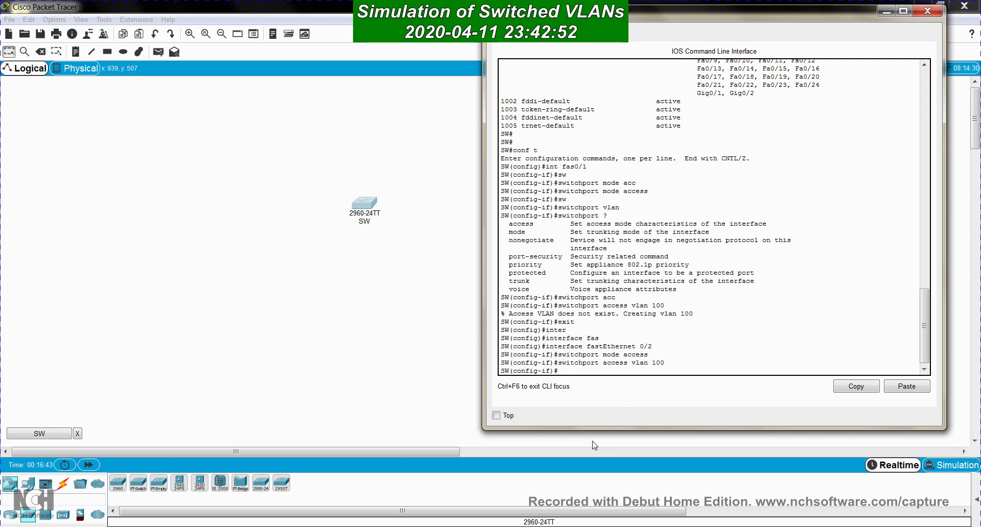
{"action": "type", "text": "exit"}
{"action": "key", "text": "Return"}
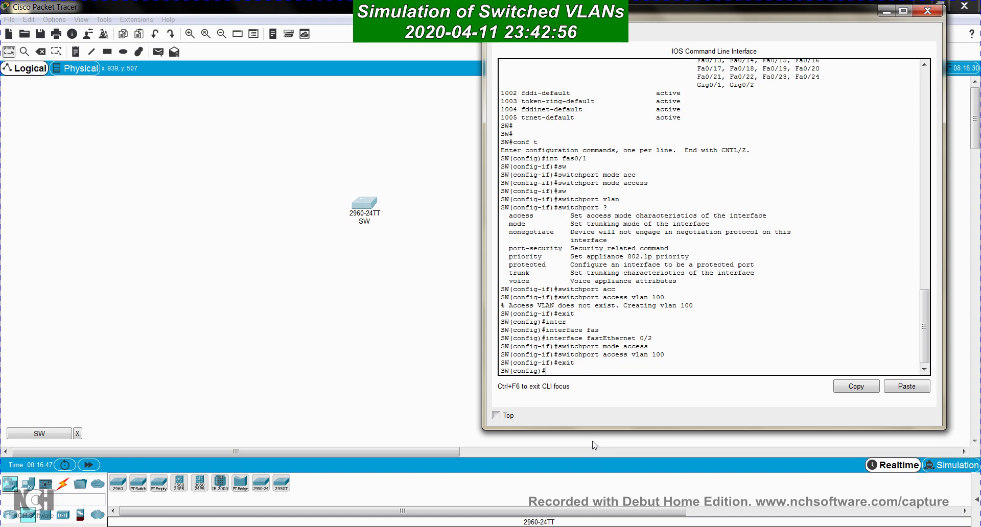
{"action": "key", "text": "Return"}
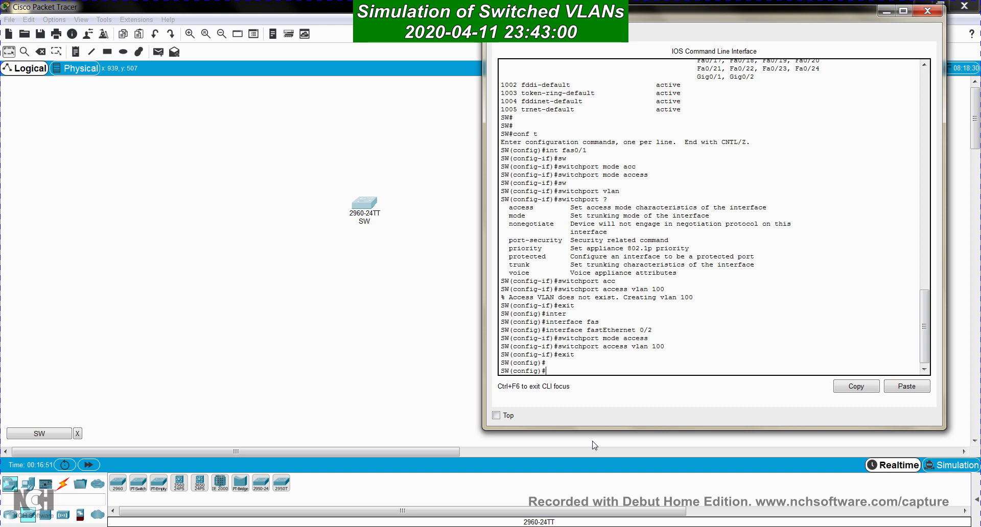
Create VLAN 200 with the name Engineering and return to global configuration mode
{"action": "type", "text": "vlan"}
{"action": "key", "text": "BackSpace"}
{"action": "type", "text": "00"}
{"action": "key", "text": "Return"}
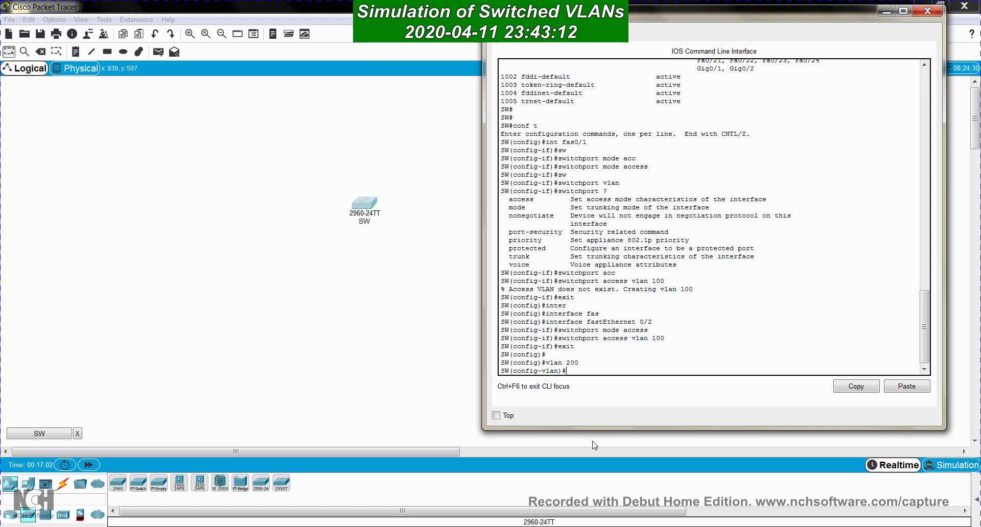
{"action": "type", "text": "name Engineering"}
{"action": "key", "text": "Return"}
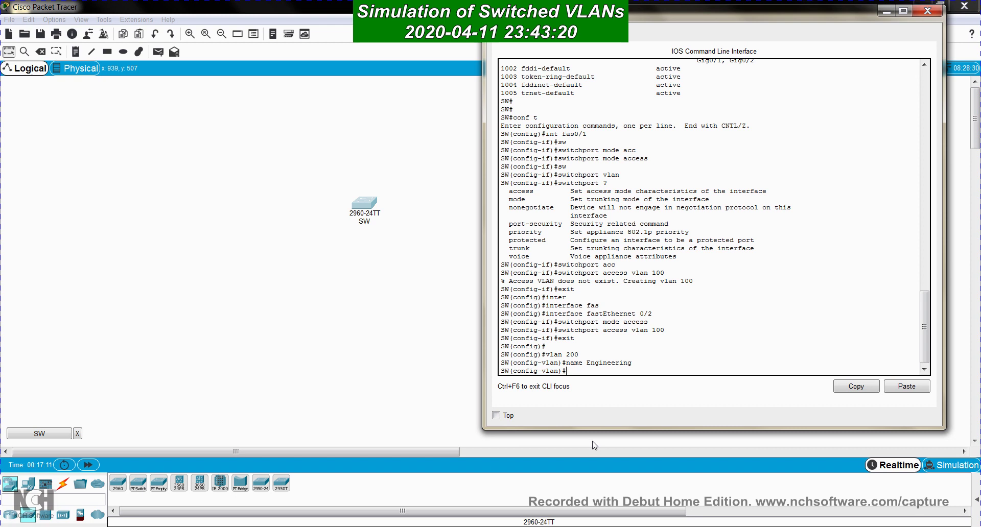
{"action": "type", "text": "exit"}
{"action": "key", "text": "Return"}
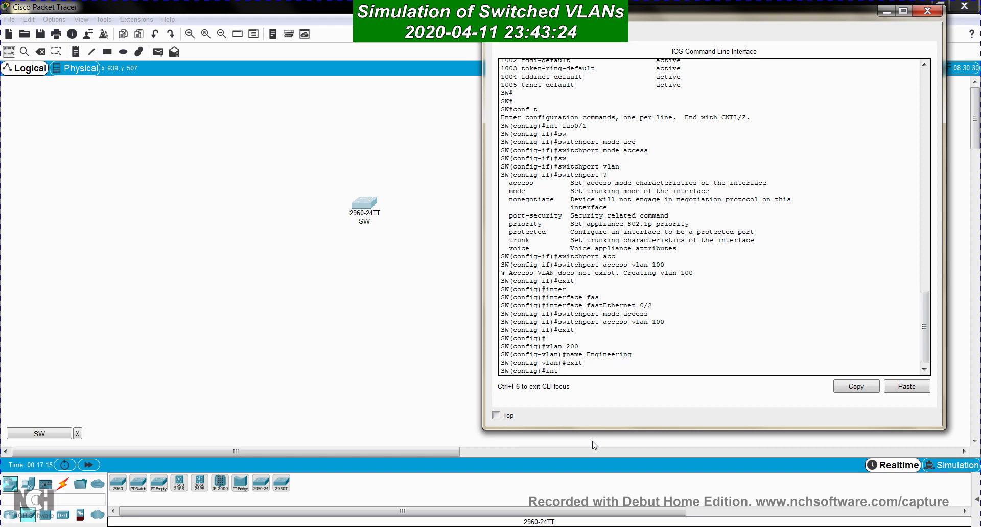
Enter configuration of interface FastEthernet 0/10 and set it to switchport access mode
{"action": "type", "text": "int"}
{"action": "key", "text": "Tab"}
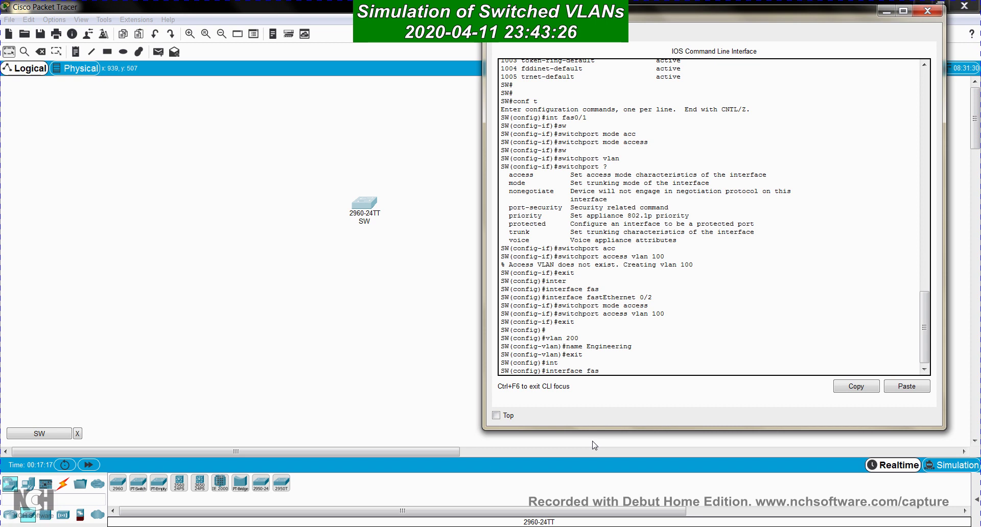
{"action": "type", "text": "fas"}
{"action": "key", "text": "Tab"}
{"action": "type", "text": "0/10"}
{"action": "key", "text": "Return"}
{"action": "type", "text": "sw"}
{"action": "key", "text": "Tab"}
{"action": "type", "text": "mode acc"}
{"action": "key", "text": "Tab"}
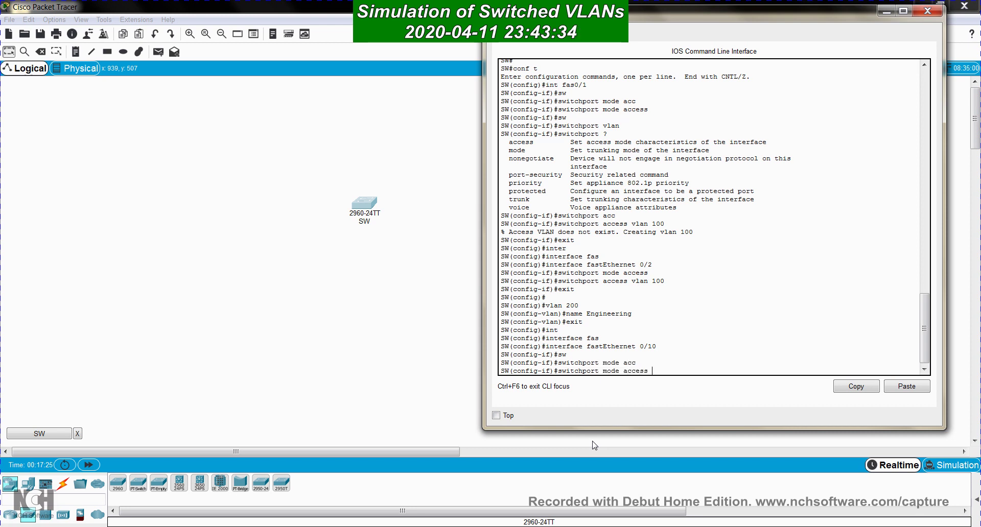
{"action": "key", "text": "Return"}
Assign interface FastEthernet 0/10 to access VLAN 200 and exit its interface configuration
{"action": "type", "text": "s"}
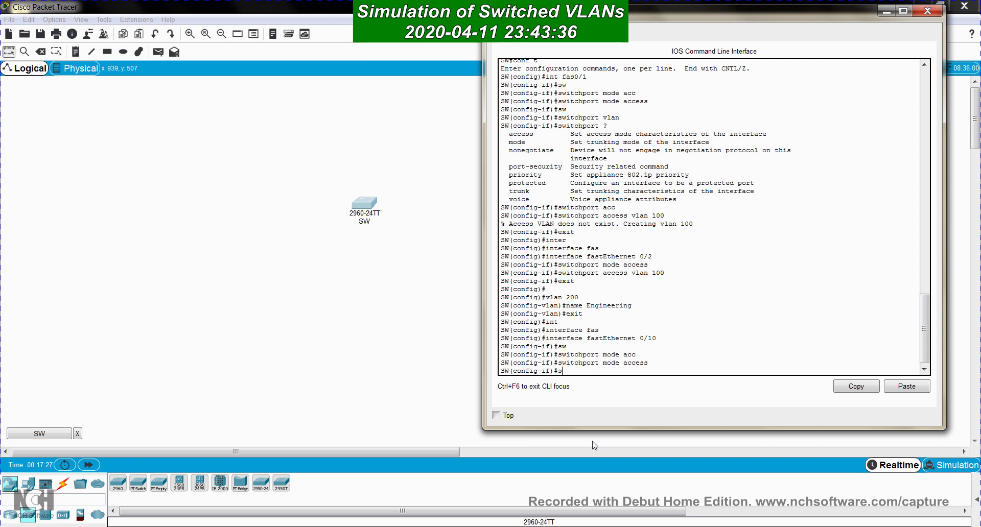
{"action": "type", "text": "w"}
{"action": "key", "text": "Tab"}
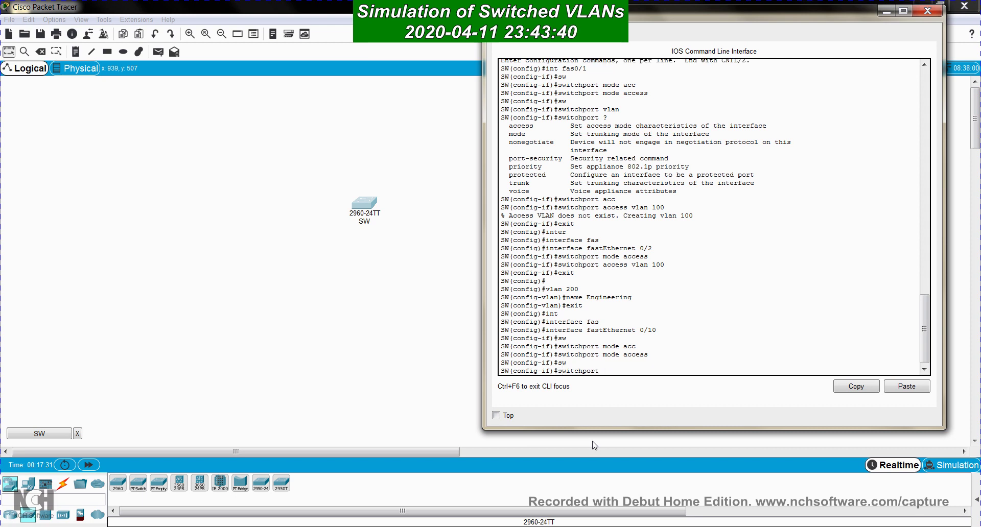
{"action": "type", "text": "acc"}
{"action": "key", "text": "Tab"}
{"action": "type", "text": "v"}
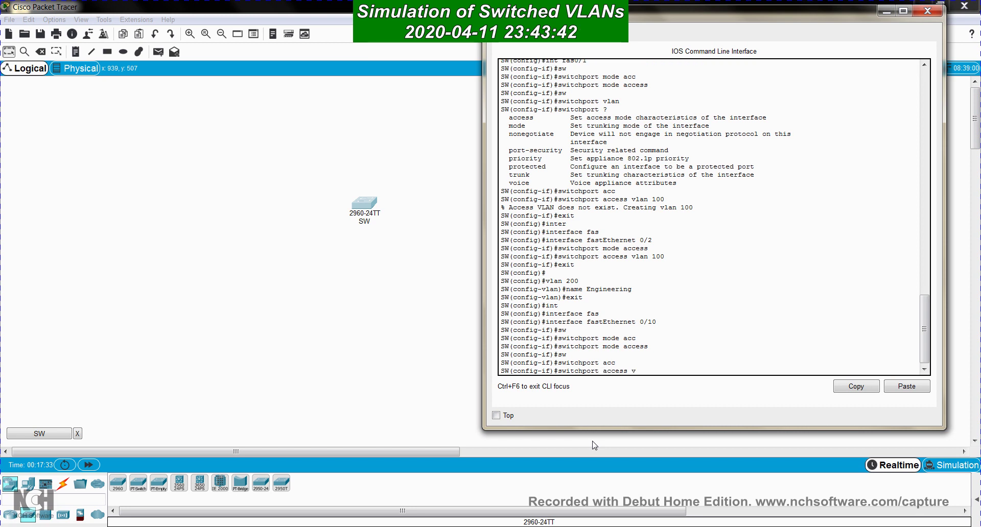
{"action": "type", "text": "lan 200"}
{"action": "key", "text": "Return"}
{"action": "key", "text": "Up"}
{"action": "key", "text": "BackSpace"}
{"action": "key", "text": "BackSpace"}
{"action": "key", "text": "BackSpace"}
{"action": "key", "text": "BackSpace"}
{"action": "key", "text": "BackSpace"}
{"action": "key", "text": "BackSpace"}
{"action": "key", "text": "BackSpace"}
{"action": "key", "text": "BackSpace"}
{"action": "key", "text": "BackSpace"}
{"action": "key", "text": "BackSpace"}
{"action": "key", "text": "BackSpace"}
{"action": "key", "text": "BackSpace"}
{"action": "key", "text": "BackSpace"}
{"action": "key", "text": "BackSpace"}
{"action": "key", "text": "BackSpace"}
{"action": "key", "text": "BackSpace"}
{"action": "key", "text": "BackSpace"}
{"action": "key", "text": "BackSpace"}
{"action": "key", "text": "BackSpace"}
{"action": "key", "text": "BackSpace"}
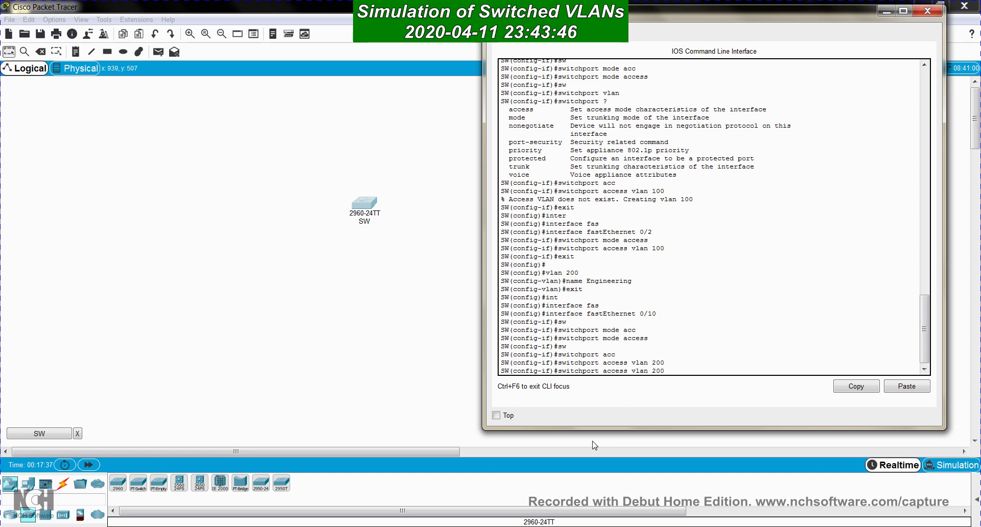
{"action": "type", "text": "exit"}
{"action": "key", "text": "Return"}
Enter configuration of interface FastEthernet 0/11 and set it to switchport access mode
{"action": "key", "text": "Up"}
{"action": "key", "text": "Up"}
{"action": "key", "text": "Up"}
{"action": "key", "text": "Up"}
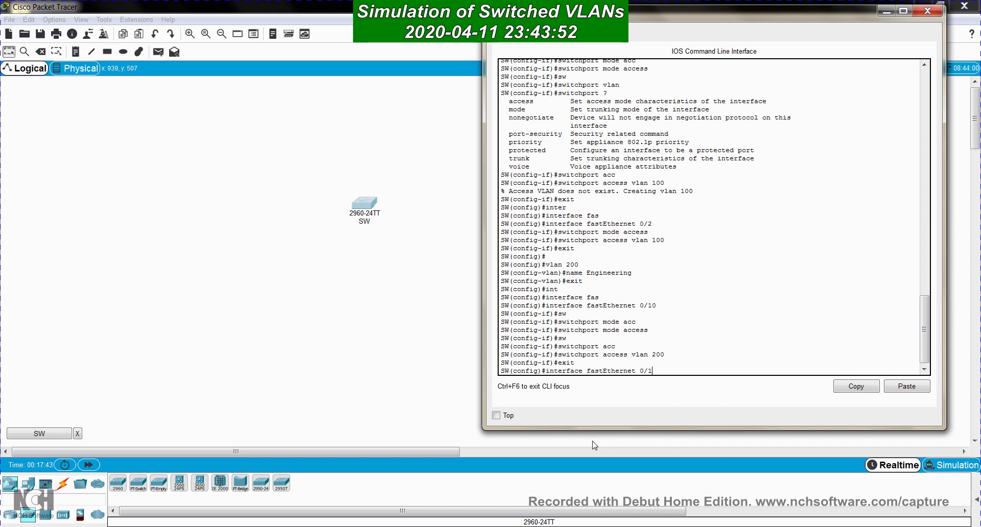
{"action": "type", "text": "1"}
{"action": "key", "text": "Return"}
{"action": "key", "text": "Up"}
{"action": "key", "text": "Up"}
{"action": "key", "text": "Up"}
{"action": "key", "text": "Up"}
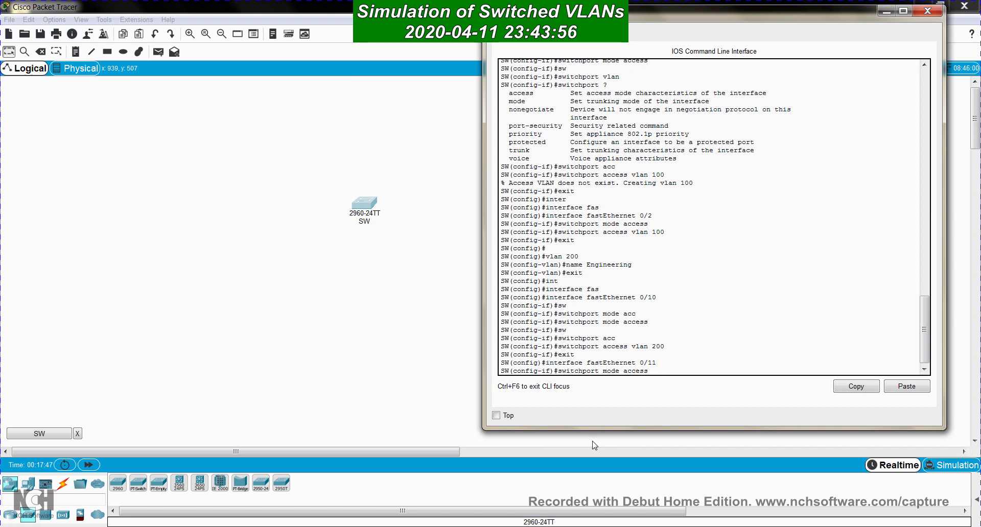
{"action": "key", "text": "Return"}
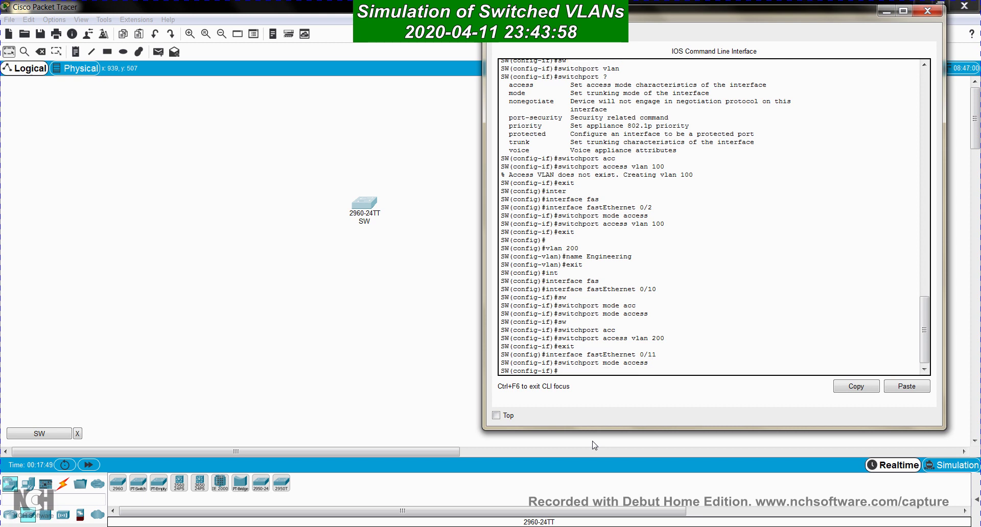
Assign interface FastEthernet 0/11 to access VLAN 200
{"action": "key", "text": "Up"}
{"action": "key", "text": "Up"}
{"action": "key", "text": "Up"}
{"action": "key", "text": "Up"}
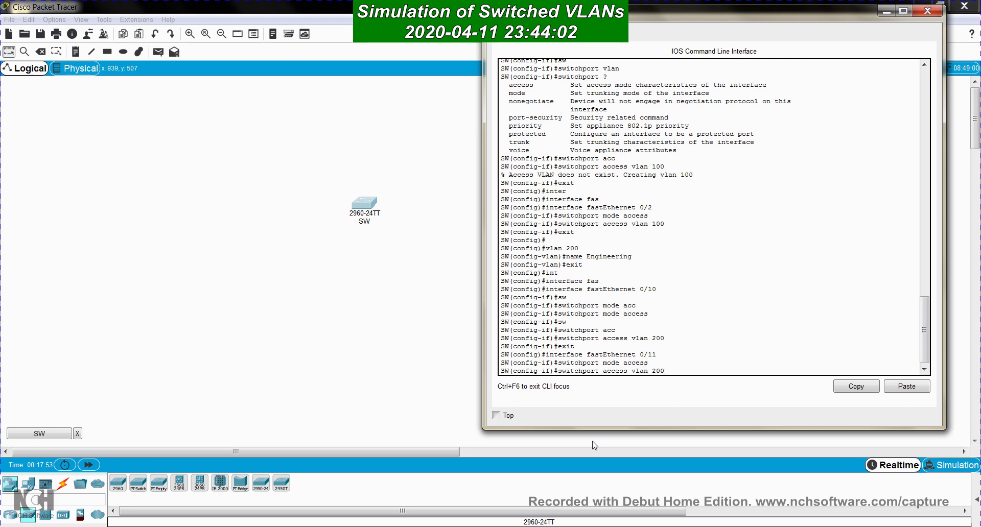
{"action": "key", "text": "Return"}
{"action": "key", "text": "Return"}
{"action": "key", "text": "Return"}
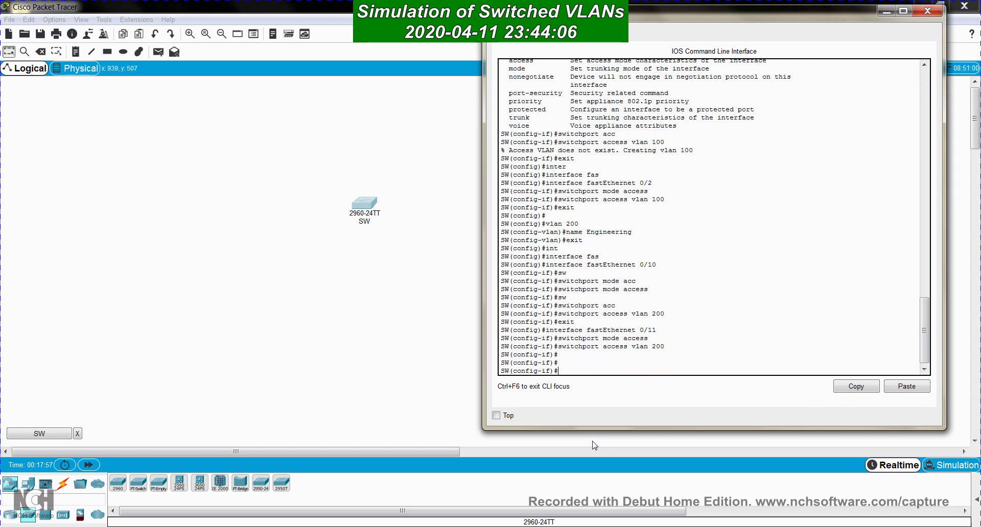
{"action": "key", "text": "Return"}
{"action": "key", "text": "Return"}
Display the brief VLAN listing from interface configuration mode and examine the names and ports of VLANs 100 and 200
{"action": "type", "text": "d"}
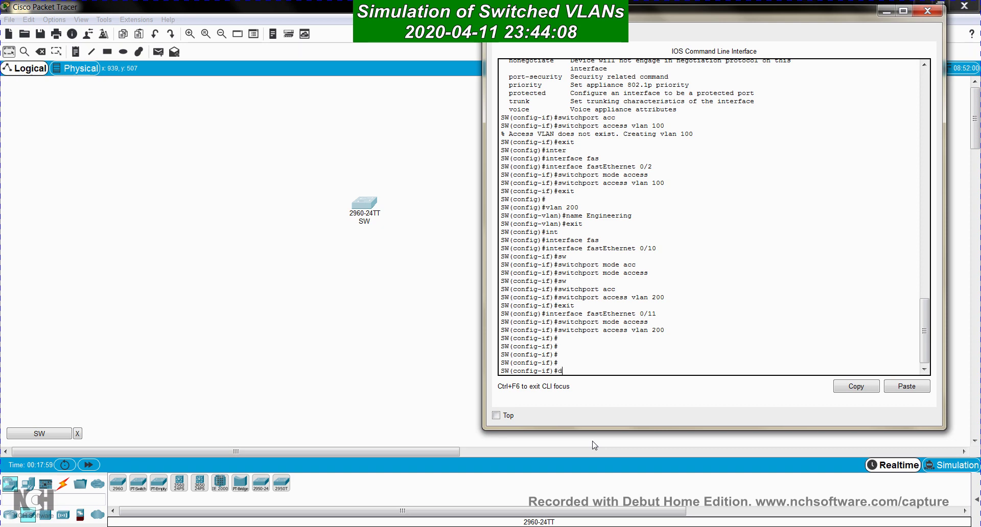
{"action": "type", "text": "o show vlan bri"}
{"action": "key", "text": "Tab"}
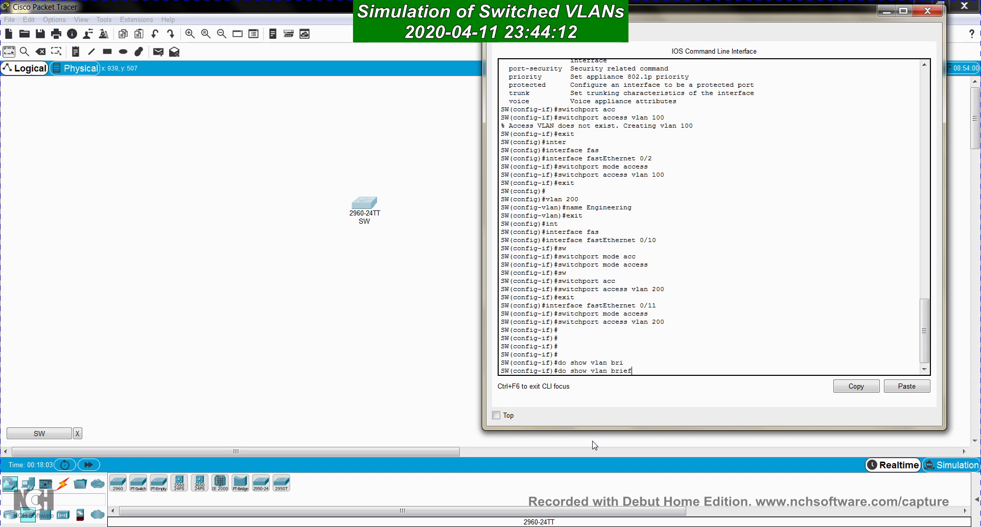
{"action": "key", "text": "Return"}
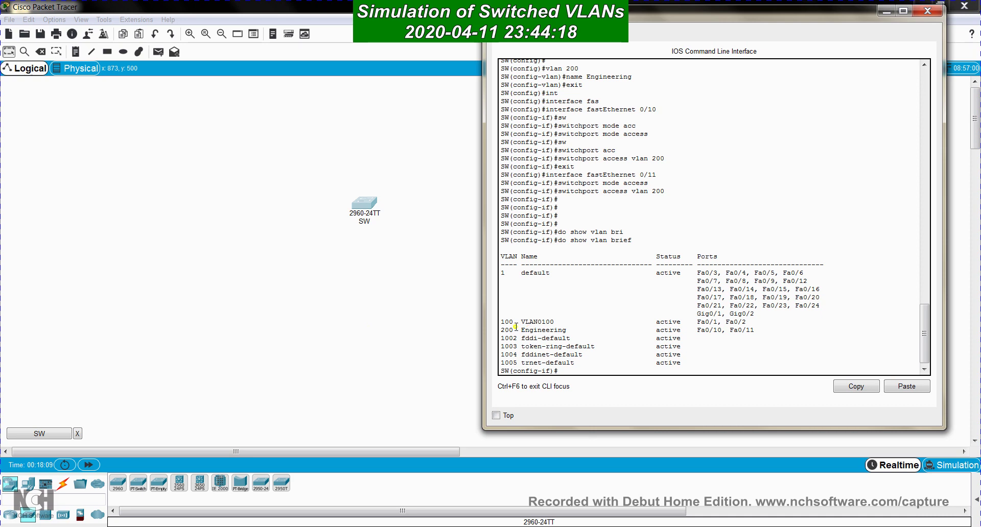
{"action": "left_click_drag", "start_coordinate": [501, 322], "coordinate": [570, 331]}
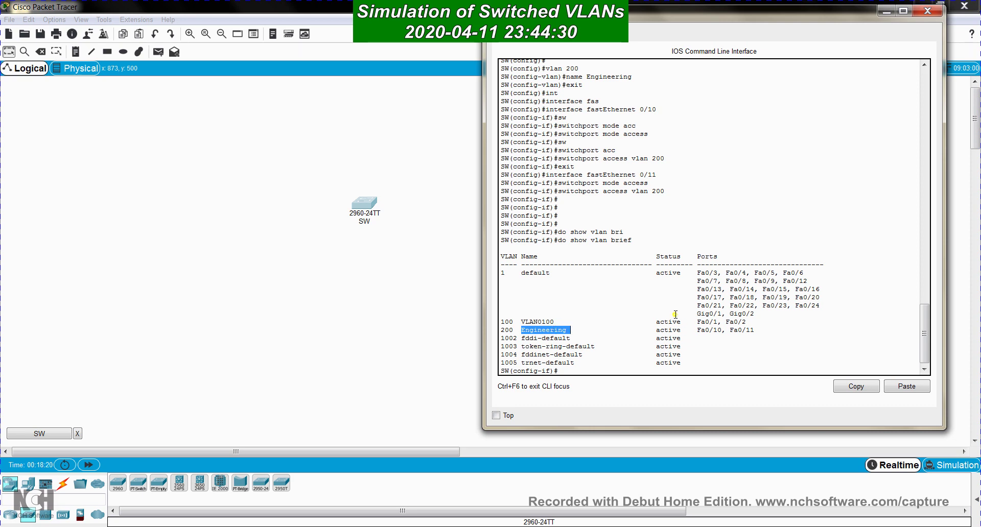
{"action": "left_click_drag", "start_coordinate": [655, 324], "coordinate": [755, 331]}
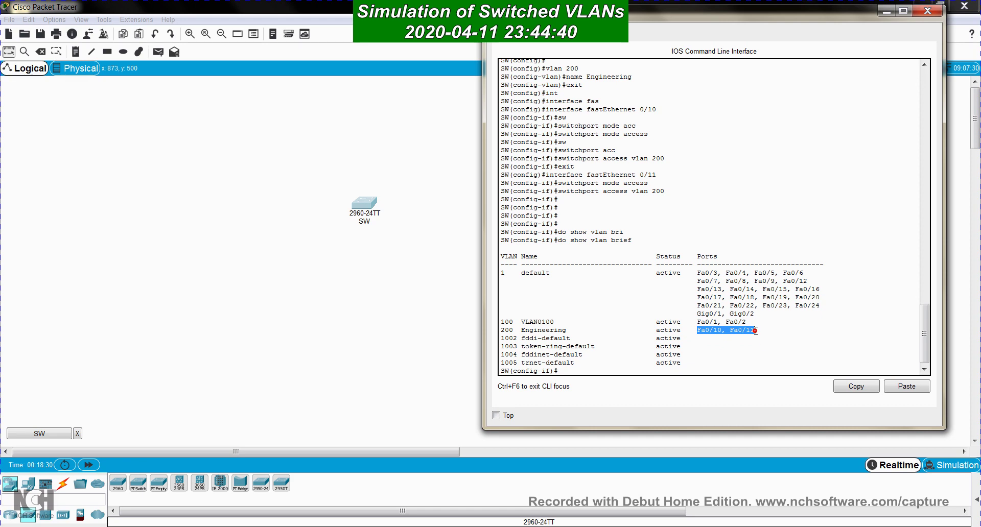
{"action": "left_click", "coordinate": [708, 329]}
{"action": "left_click", "coordinate": [596, 368]}
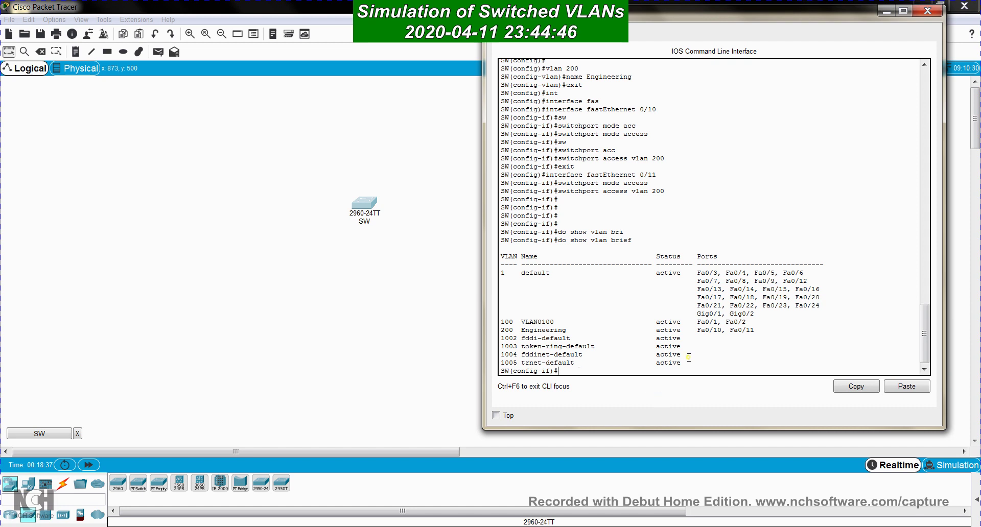
From global configuration mode, enter VLAN 100 and name it Science
{"action": "type", "text": "exit"}
{"action": "key", "text": "Return"}
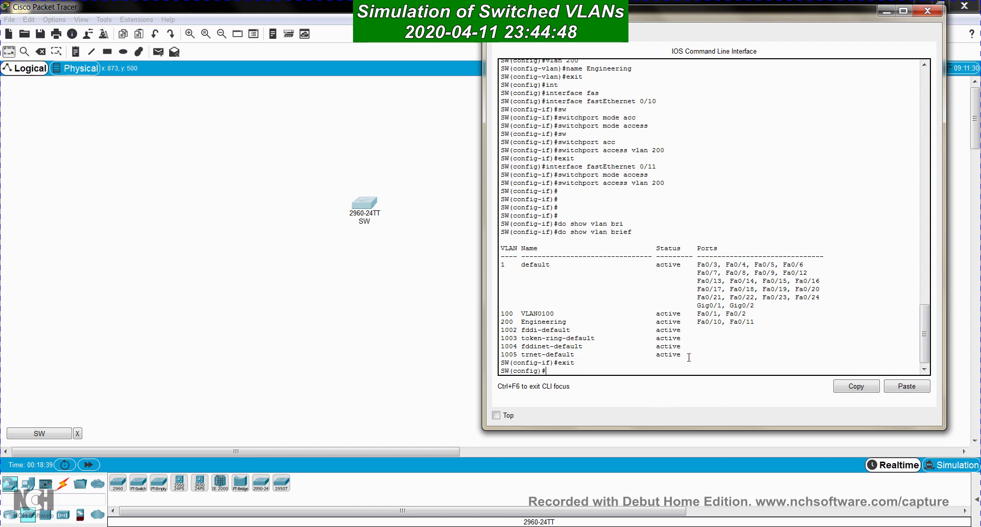
{"action": "type", "text": "vln 10"}
{"action": "key", "text": "BackSpace"}
{"action": "key", "text": "BackSpace"}
{"action": "type", "text": "100"}
{"action": "key", "text": "Return"}
{"action": "type", "text": "name Science"}
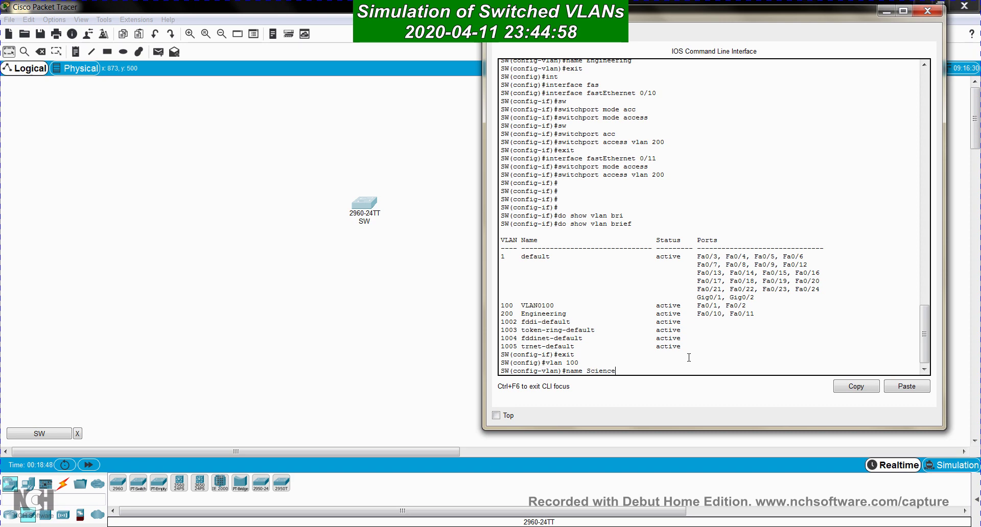
{"action": "key", "text": "Return"}
{"action": "key", "text": "Return"}
Display the brief VLAN listing again from VLAN configuration mode and check the name of VLAN 100
{"action": "key", "text": "Up"}
{"action": "key", "text": "Up"}
{"action": "key", "text": "Up"}
{"action": "key", "text": "Up"}
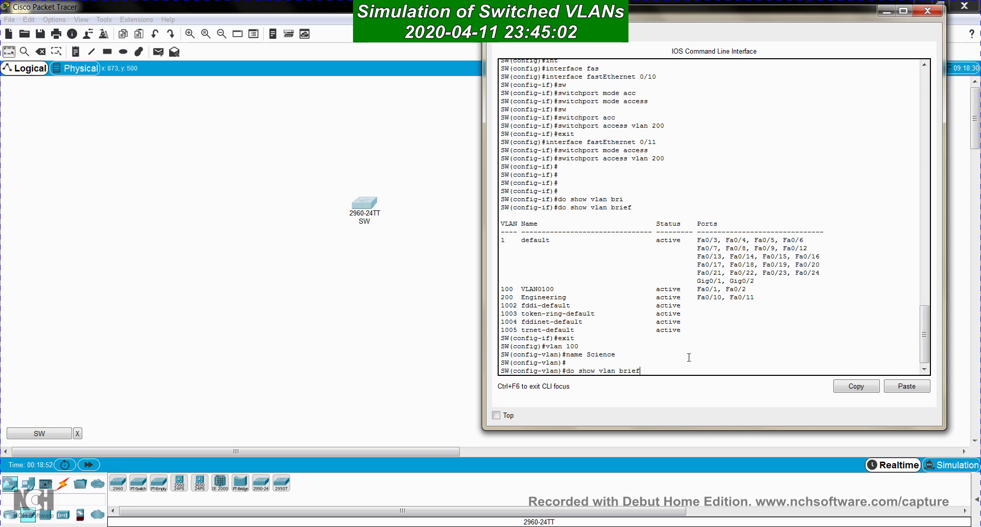
{"action": "key", "text": "Return"}
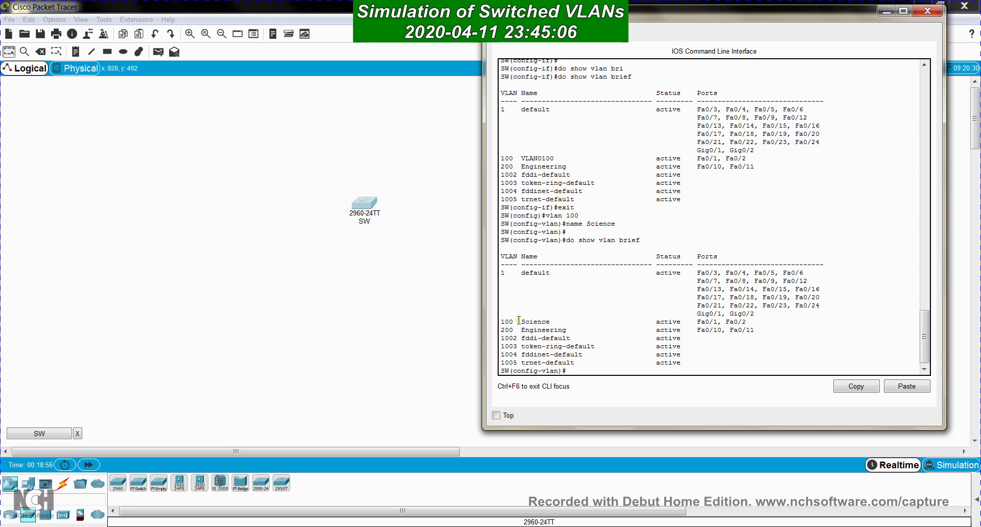
{"action": "left_click_drag", "start_coordinate": [520, 322], "coordinate": [550, 322]}
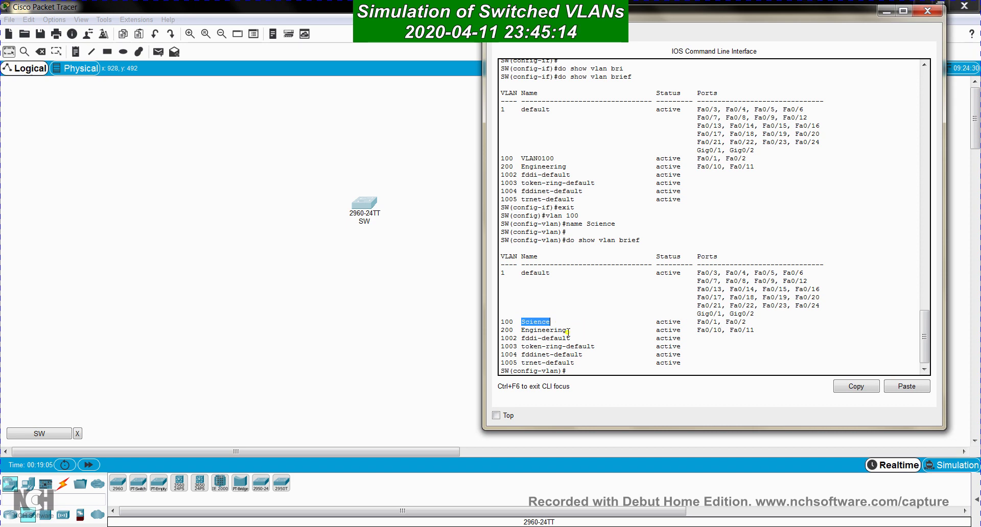
Return to the logical workspace and place four PC end devices in a row below the SW switch
{"action": "left_click", "coordinate": [360, 322]}
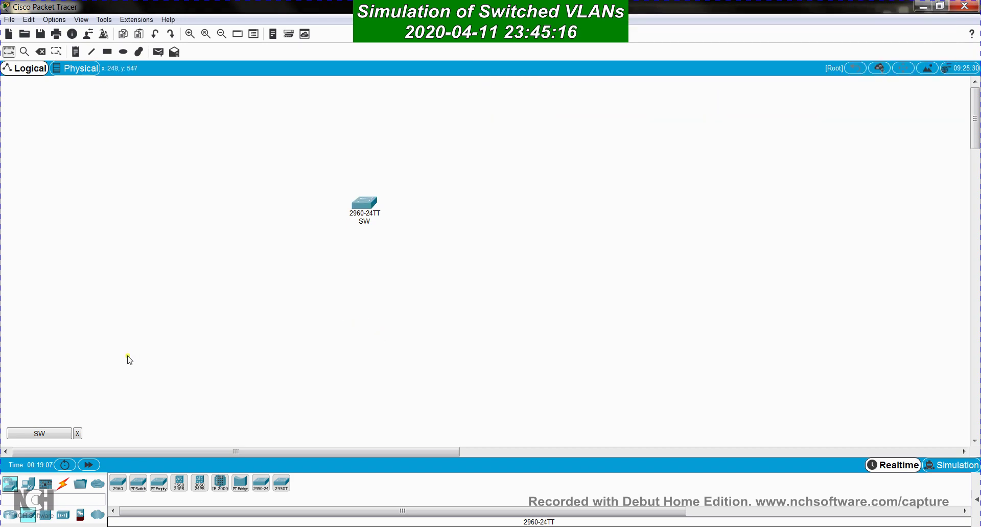
{"action": "left_click", "coordinate": [28, 484]}
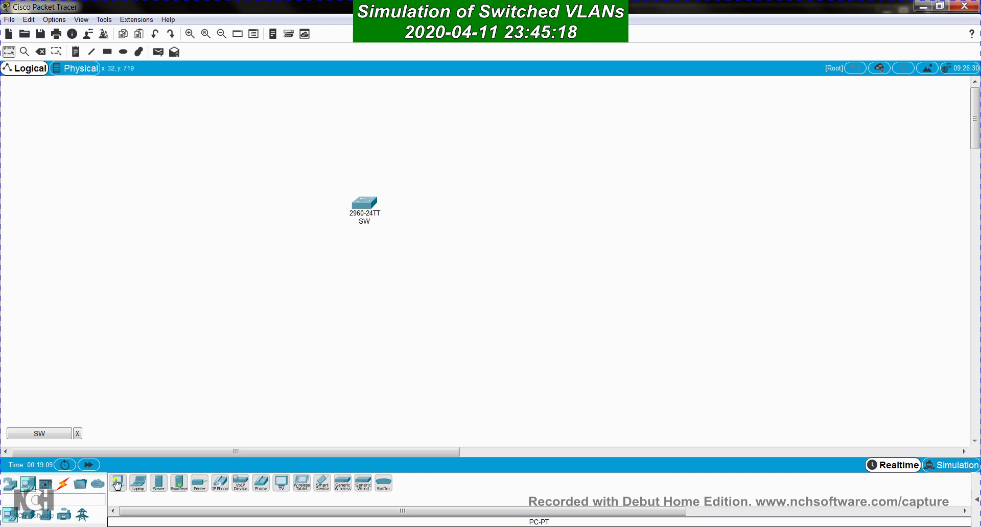
{"action": "left_click", "coordinate": [117, 485]}
{"action": "left_click", "coordinate": [262, 278]}
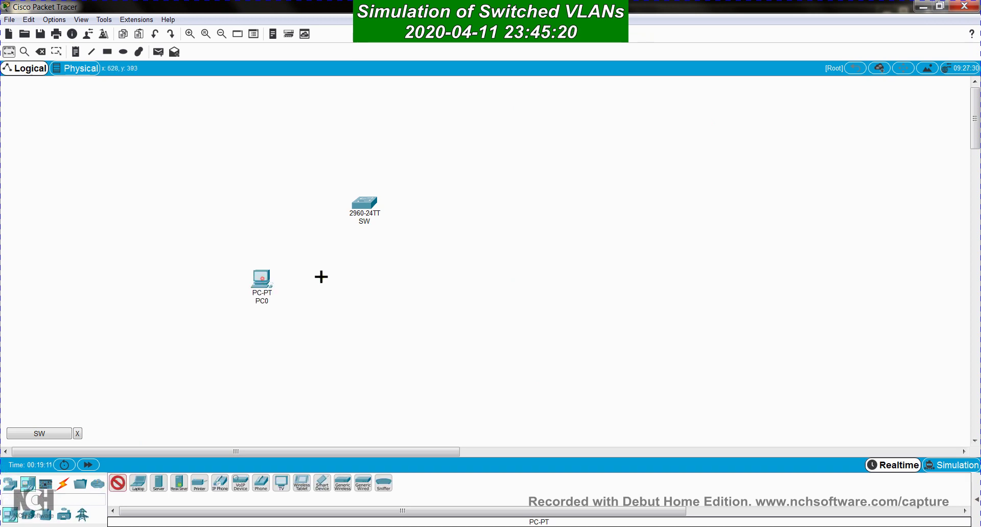
{"action": "left_click", "coordinate": [321, 277]}
{"action": "left_click", "coordinate": [391, 276]}
{"action": "left_click", "coordinate": [458, 277]}
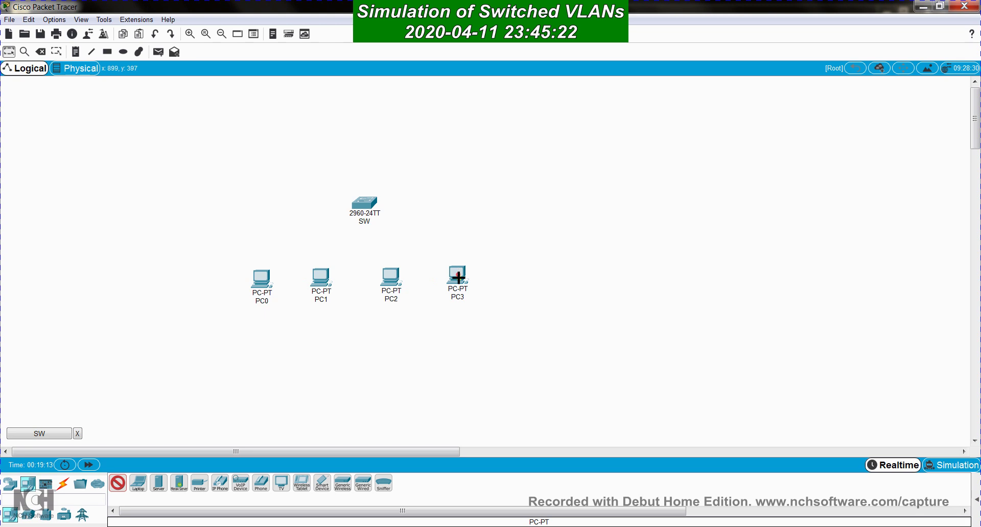
{"action": "key", "text": "Escape"}
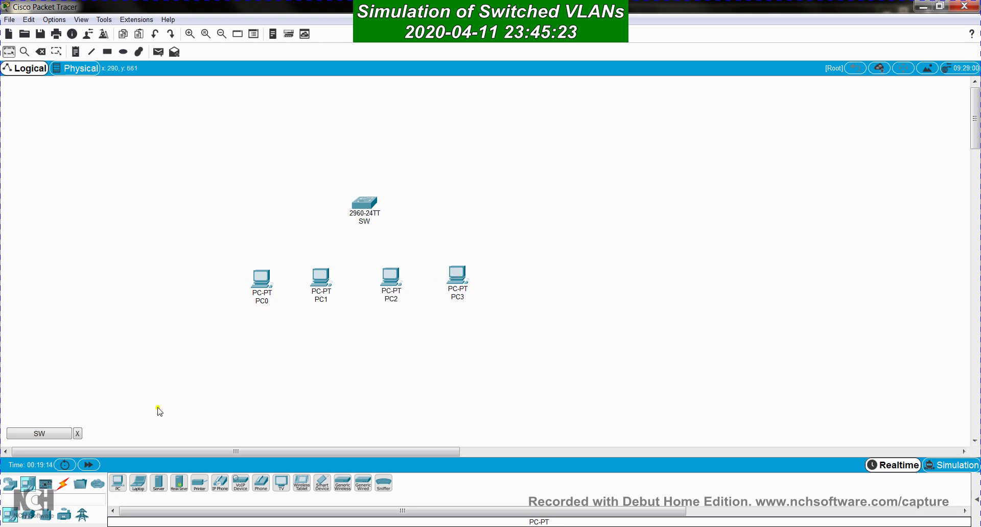
Connect PC0's FastEthernet0 port to FastEthernet0/1 on the SW switch with a copper straight-through cable
{"action": "left_click", "coordinate": [62, 484]}
{"action": "left_click", "coordinate": [159, 483]}
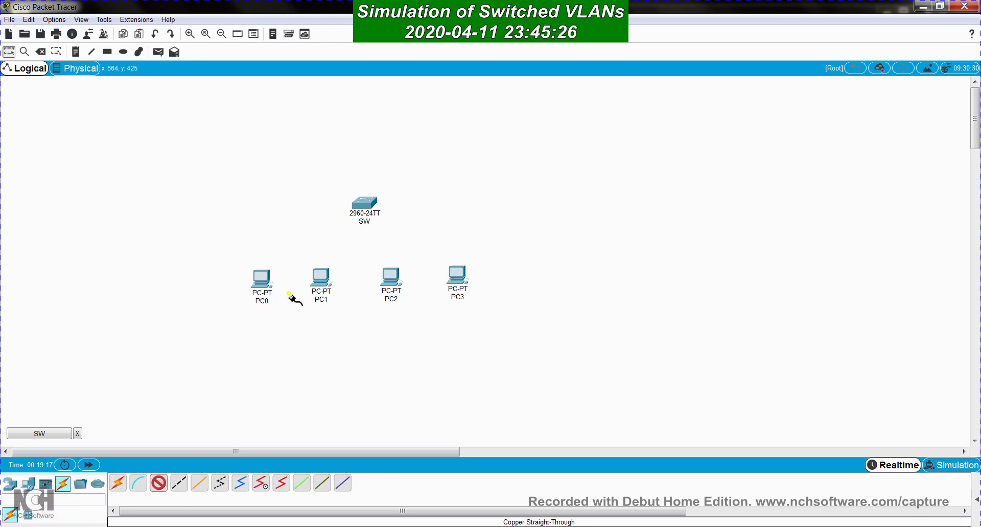
{"action": "left_click", "coordinate": [261, 278]}
{"action": "left_click", "coordinate": [281, 315]}
{"action": "left_click", "coordinate": [359, 205]}
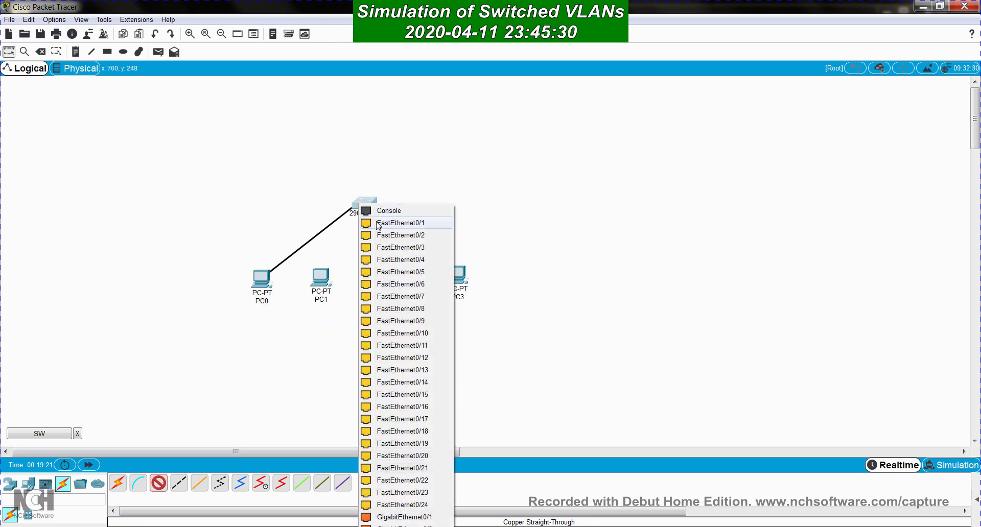
{"action": "left_click", "coordinate": [378, 223]}
Connect PC1's FastEthernet0 port to FastEthernet0/2 on the SW switch with a copper straight-through cable
{"action": "left_click", "coordinate": [321, 276]}
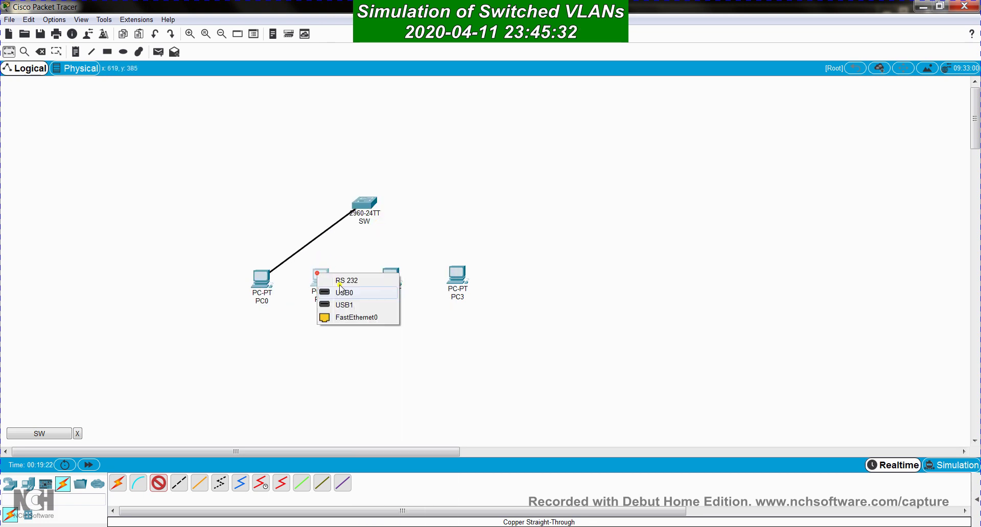
{"action": "left_click", "coordinate": [351, 317]}
{"action": "left_click", "coordinate": [365, 205]}
{"action": "left_click", "coordinate": [378, 236]}
Connect PC2's FastEthernet0 port to FastEthernet0/10 on the SW switch with a copper straight-through cable
{"action": "left_click", "coordinate": [378, 279]}
{"action": "left_click", "coordinate": [408, 320]}
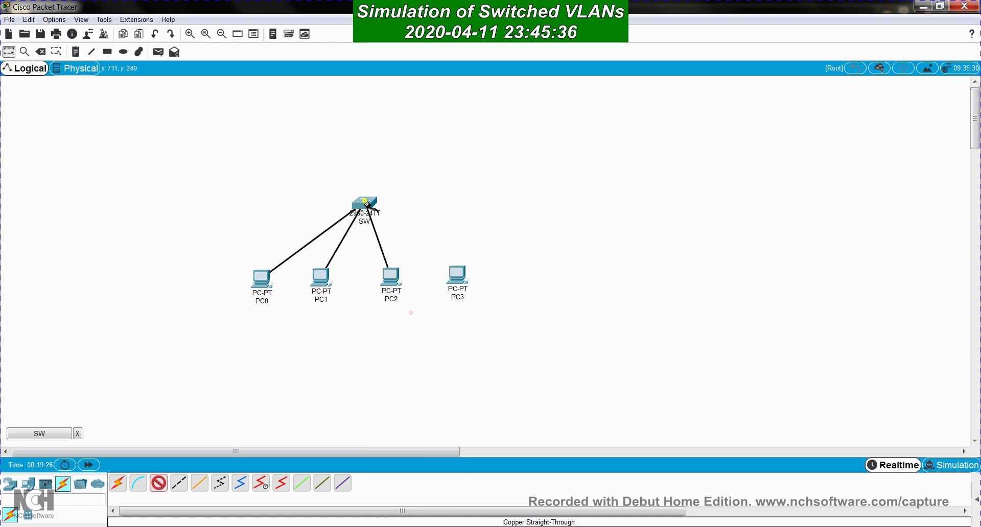
{"action": "left_click", "coordinate": [366, 202]}
{"action": "left_click", "coordinate": [404, 304]}
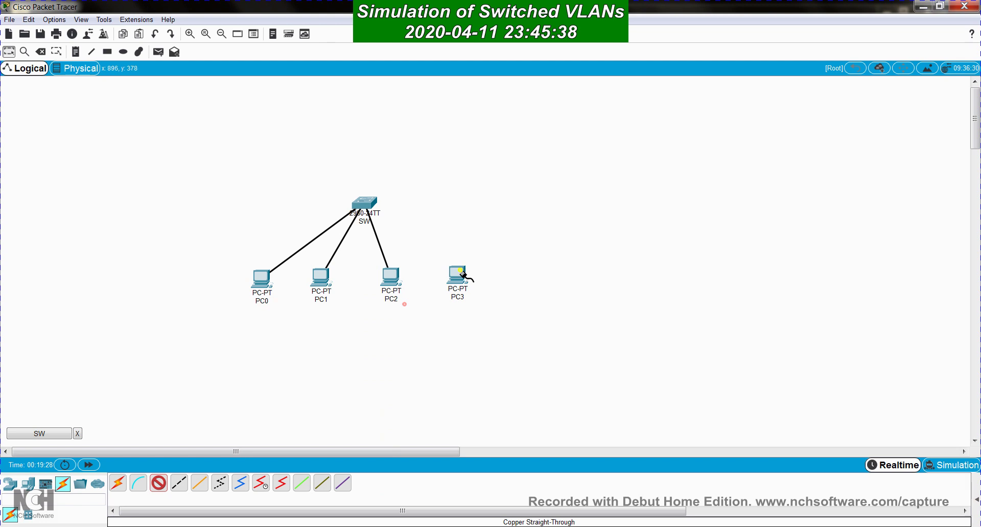
Connect PC3's FastEthernet0 port to the SW switch's FastEthernet0/11 with a copper straight-through cable and move the switch higher above the PCs
{"action": "left_click", "coordinate": [462, 275]}
{"action": "left_click", "coordinate": [482, 313]}
{"action": "left_click", "coordinate": [365, 203]}
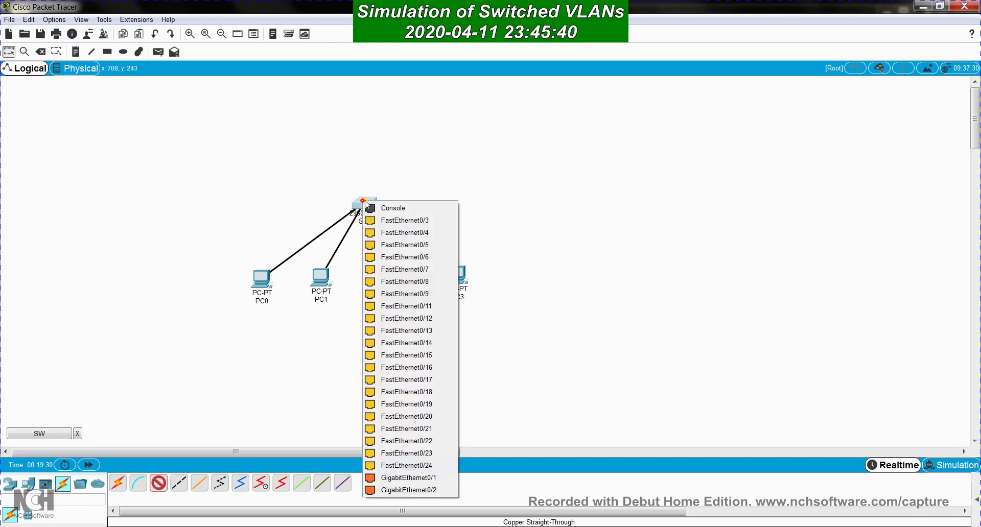
{"action": "left_click", "coordinate": [407, 306]}
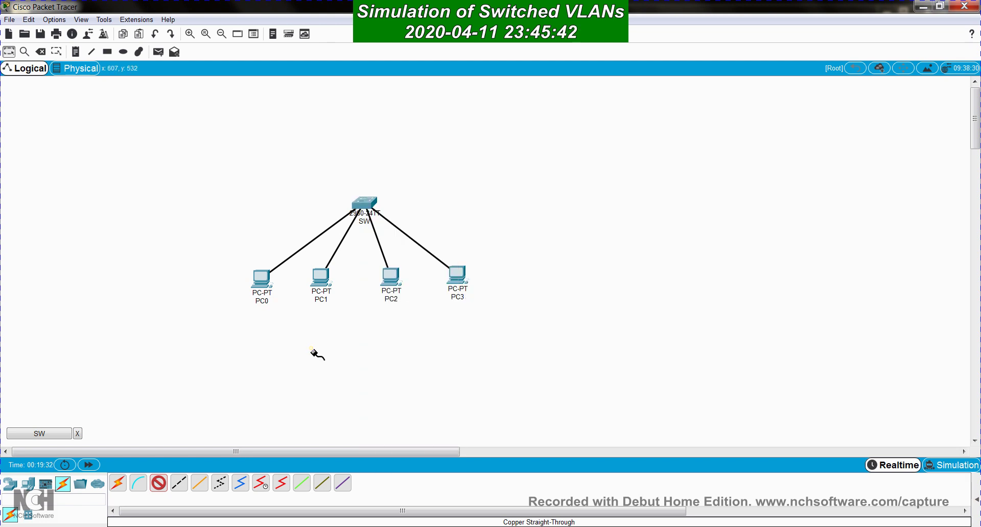
{"action": "left_click_drag", "start_coordinate": [370, 205], "coordinate": [353, 179]}
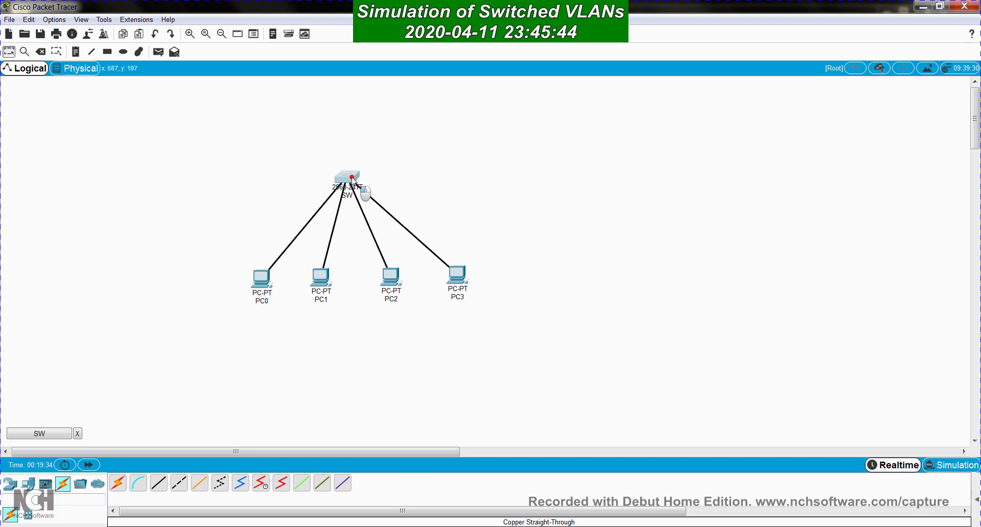
Give PC0 the static IP address 192.168.0.1 with subnet mask 255.255.255.0 and close its window
{"action": "left_click", "coordinate": [261, 278]}
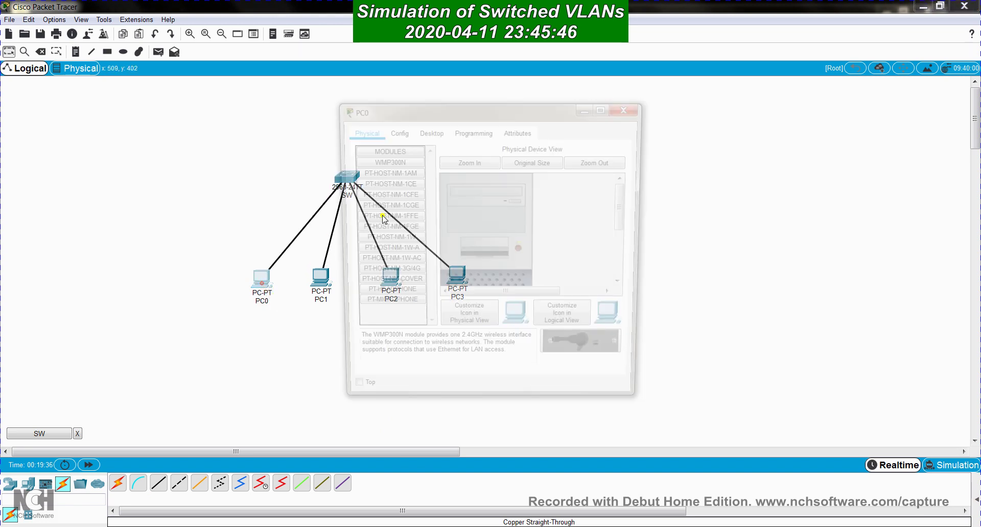
{"action": "left_click", "coordinate": [632, 123]}
{"action": "left_click", "coordinate": [568, 158]}
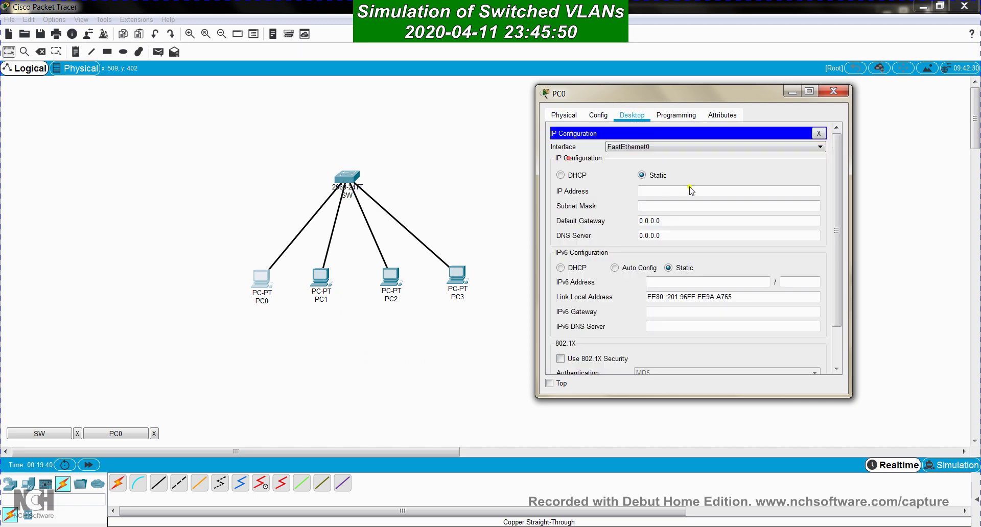
{"action": "type", "text": ".168.0.1"}
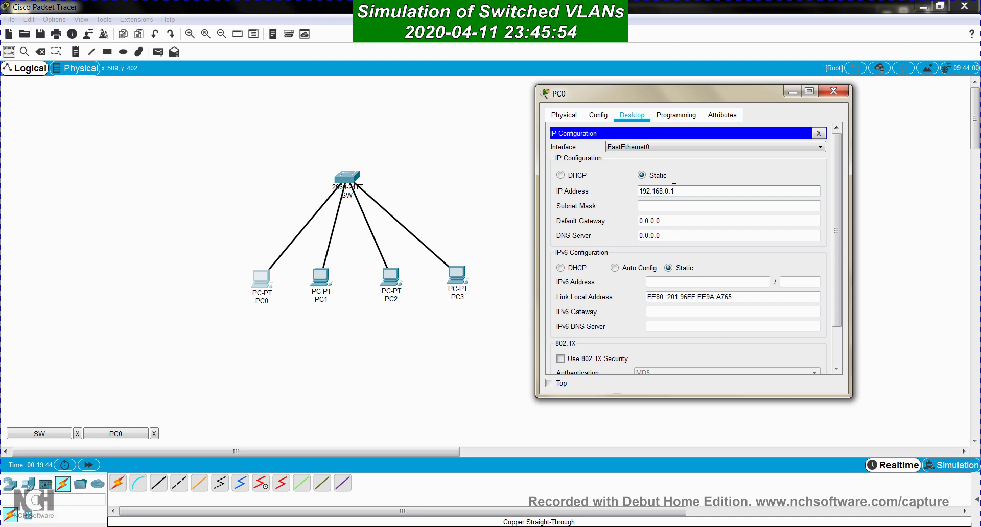
{"action": "key", "text": "Tab"}
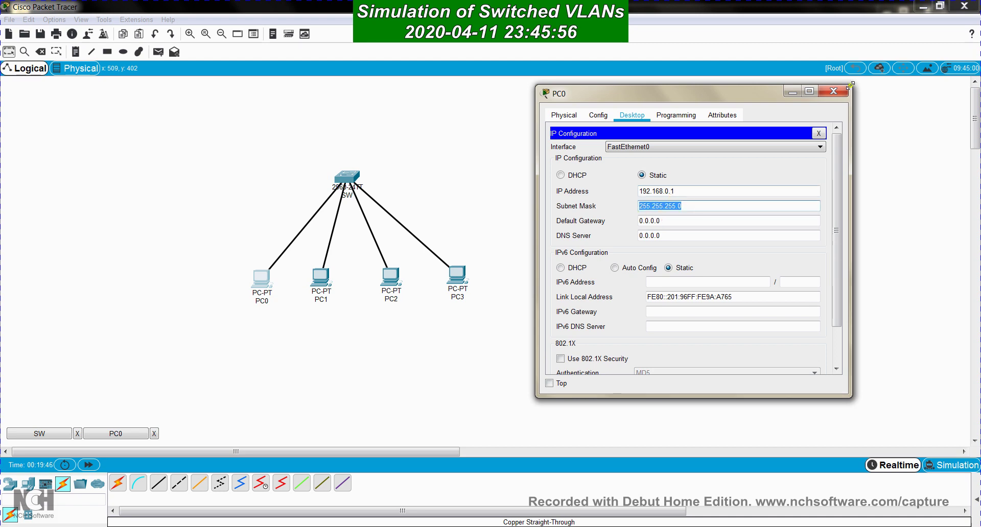
{"action": "left_click", "coordinate": [832, 91]}
Give PC1 the static IP address 192.168.0.2 with subnet mask 255.255.255.0 and close its window
{"action": "left_click", "coordinate": [321, 277]}
{"action": "left_click", "coordinate": [435, 129]}
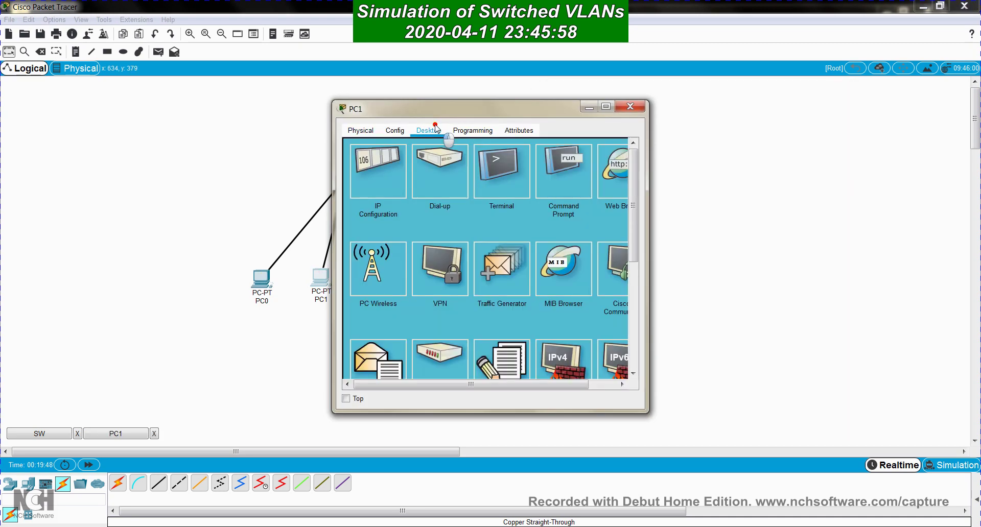
{"action": "left_click", "coordinate": [373, 171]}
{"action": "left_click_drag", "start_coordinate": [452, 108], "coordinate": [614, 122]}
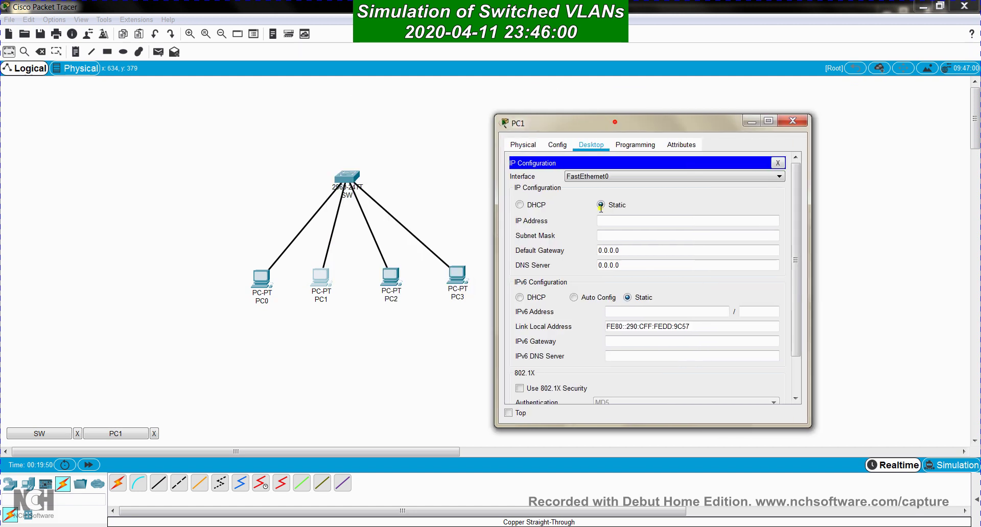
{"action": "left_click", "coordinate": [614, 220]}
{"action": "type", "text": "192.168.0.2"}
{"action": "key", "text": "Tab"}
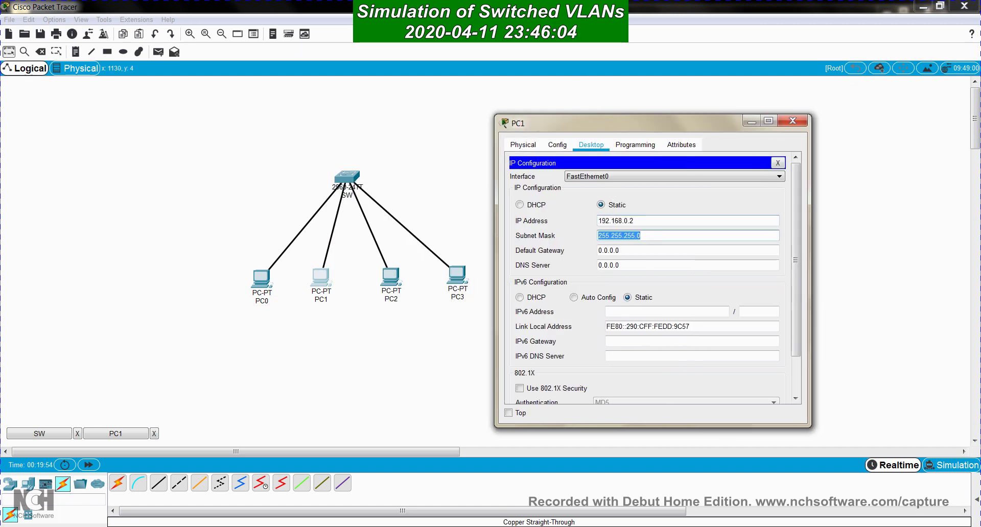
{"action": "left_click", "coordinate": [793, 121]}
Give PC2 the static IP address 192.168.0.3 with subnet mask 255.255.255.0 and close its window
{"action": "left_click", "coordinate": [391, 278]}
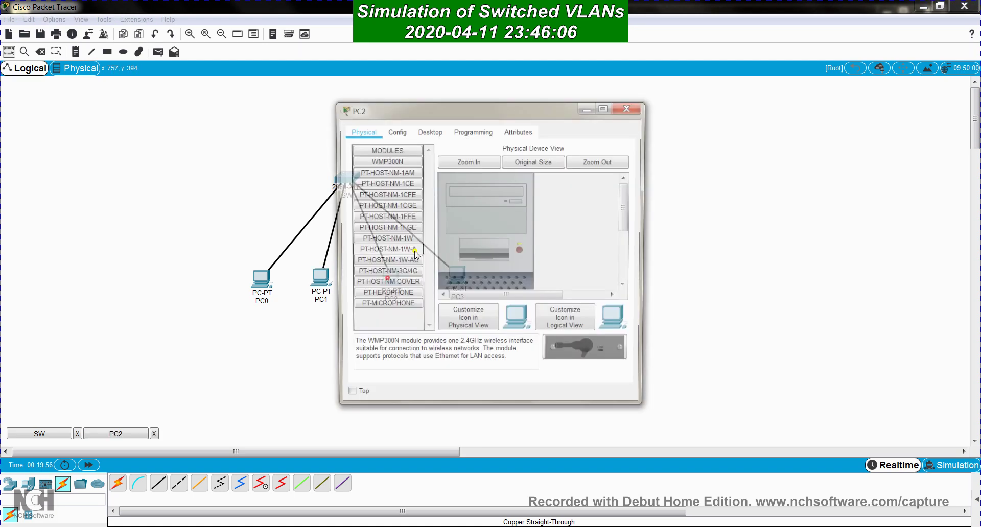
{"action": "left_click_drag", "start_coordinate": [437, 109], "coordinate": [663, 102]}
{"action": "left_click", "coordinate": [657, 121]}
{"action": "left_click", "coordinate": [596, 155]}
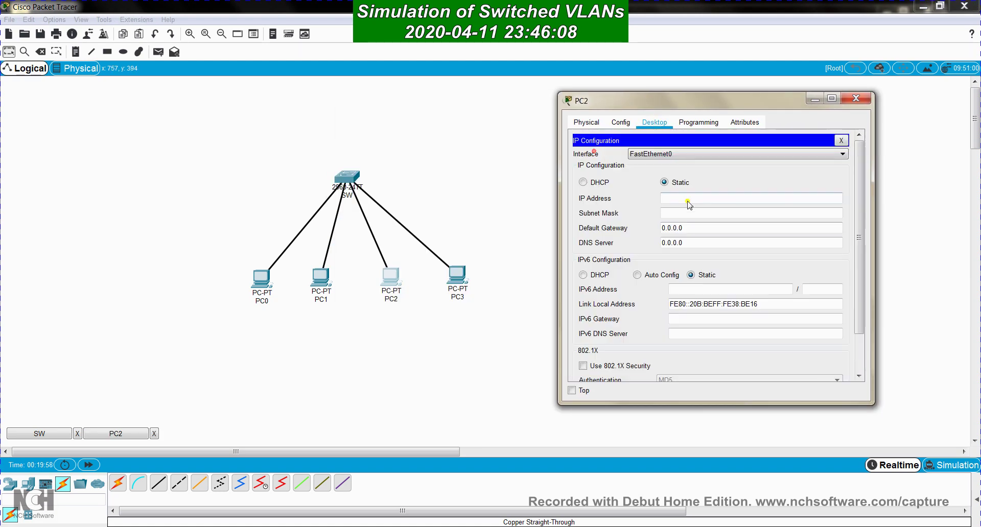
{"action": "type", "text": "192.168.0.3"}
{"action": "key", "text": "Tab"}
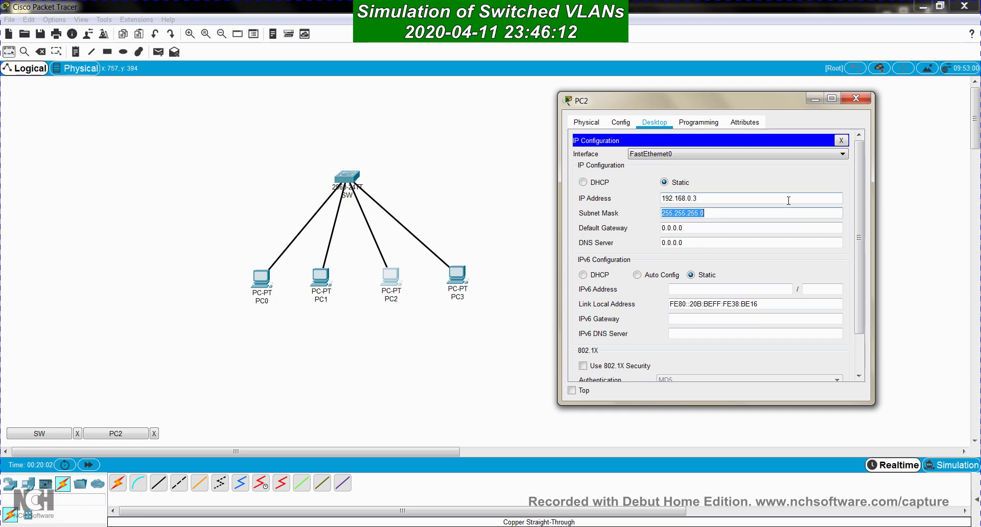
{"action": "left_click", "coordinate": [866, 100]}
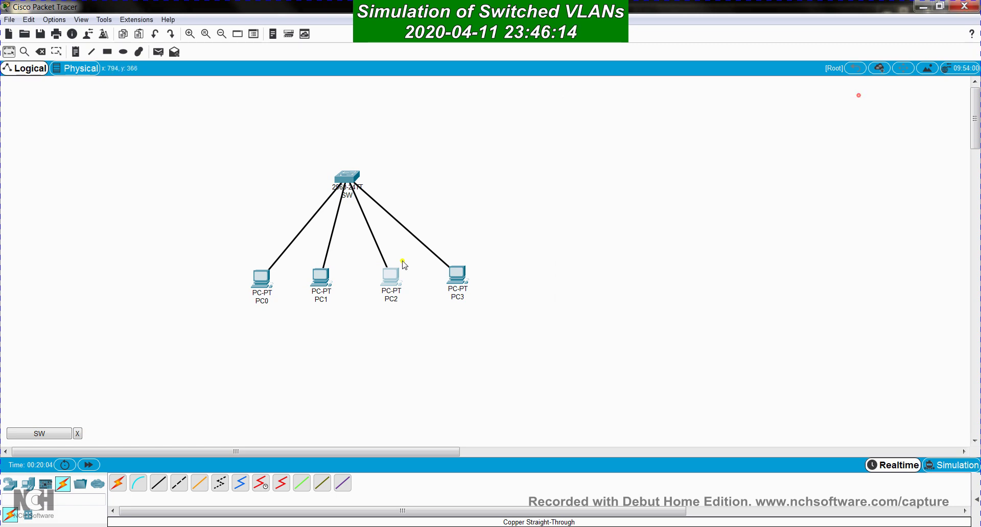
Give PC3 the static IP address 192.168.0.4 with subnet mask 255.255.255.0 and close its window
{"action": "left_click", "coordinate": [456, 276]}
{"action": "left_click_drag", "start_coordinate": [456, 115], "coordinate": [622, 124]}
{"action": "left_click", "coordinate": [593, 140]}
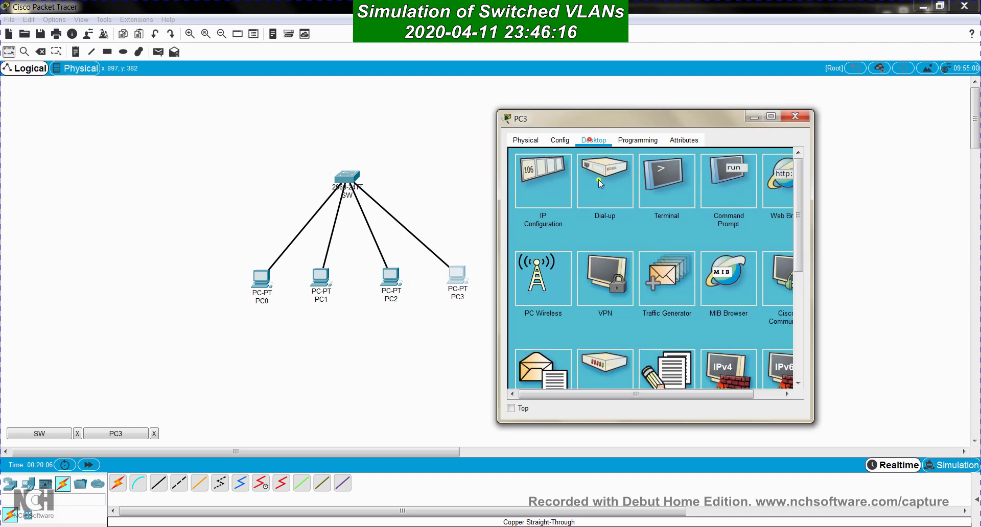
{"action": "left_click", "coordinate": [539, 176]}
{"action": "left_click", "coordinate": [623, 213]}
{"action": "type", "text": "192.168.0.4"}
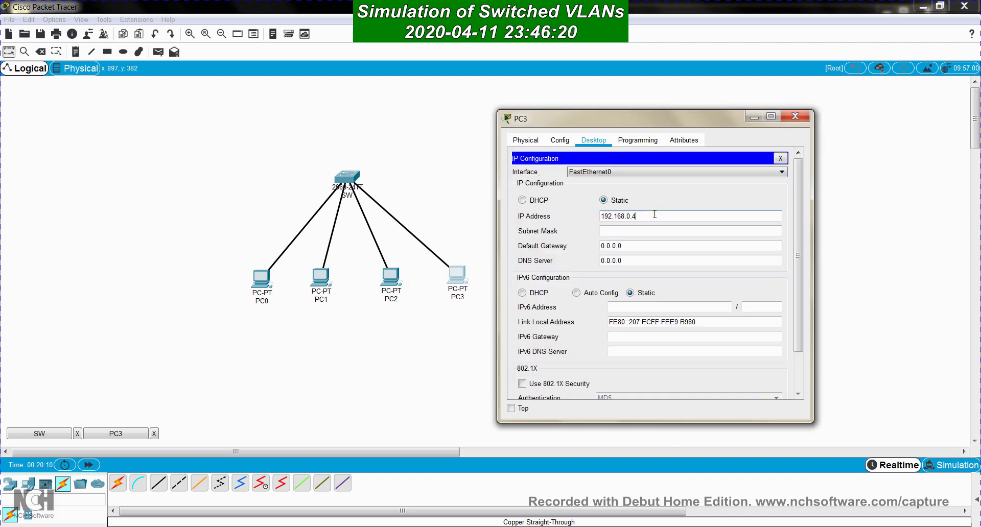
{"action": "key", "text": "Tab"}
{"action": "left_click", "coordinate": [792, 116]}
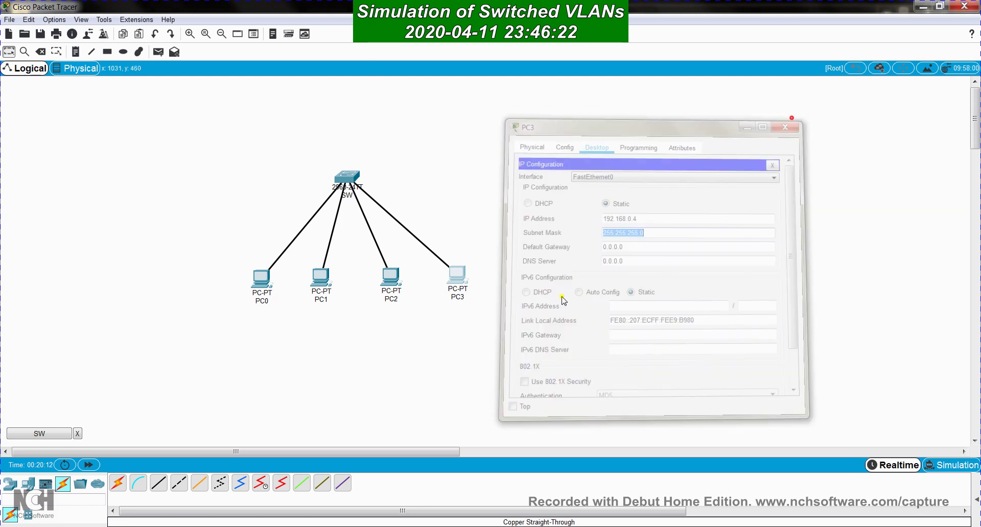
Enable link lights and permanent port labels in the logical workspace preferences, and shift the switch slightly farther above the PCs
{"action": "left_click_drag", "start_coordinate": [351, 184], "coordinate": [350, 175]}
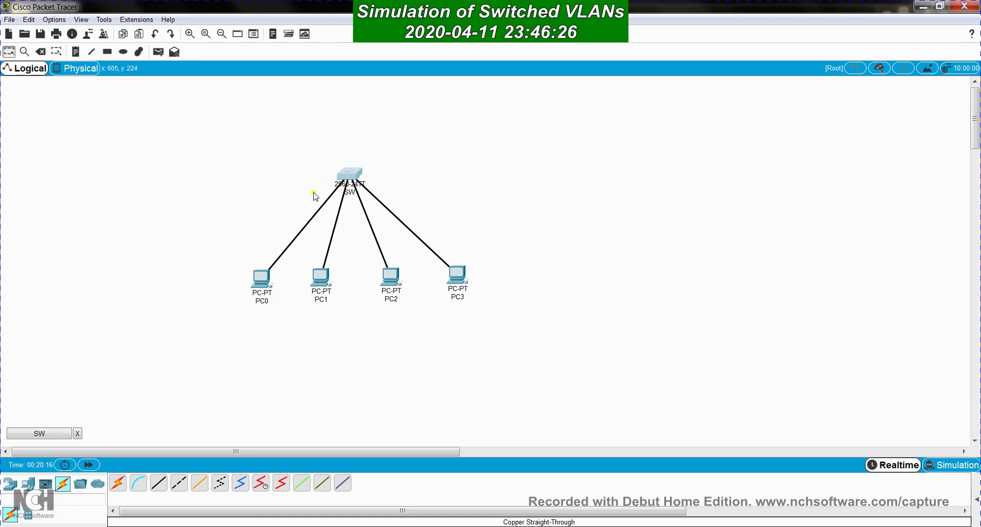
{"action": "left_click", "coordinate": [54, 19]}
{"action": "left_click", "coordinate": [64, 32]}
{"action": "left_click", "coordinate": [495, 62]}
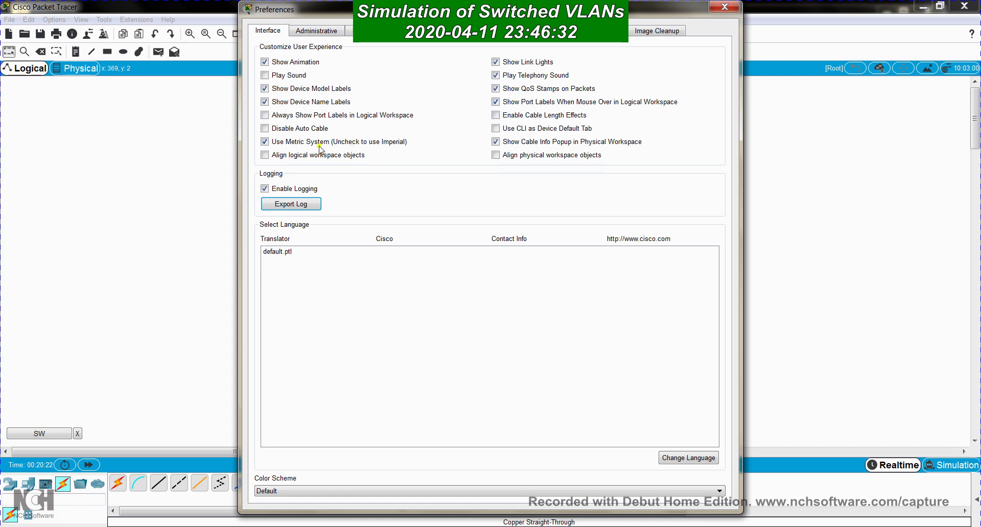
{"action": "left_click", "coordinate": [264, 116]}
{"action": "left_click", "coordinate": [724, 7]}
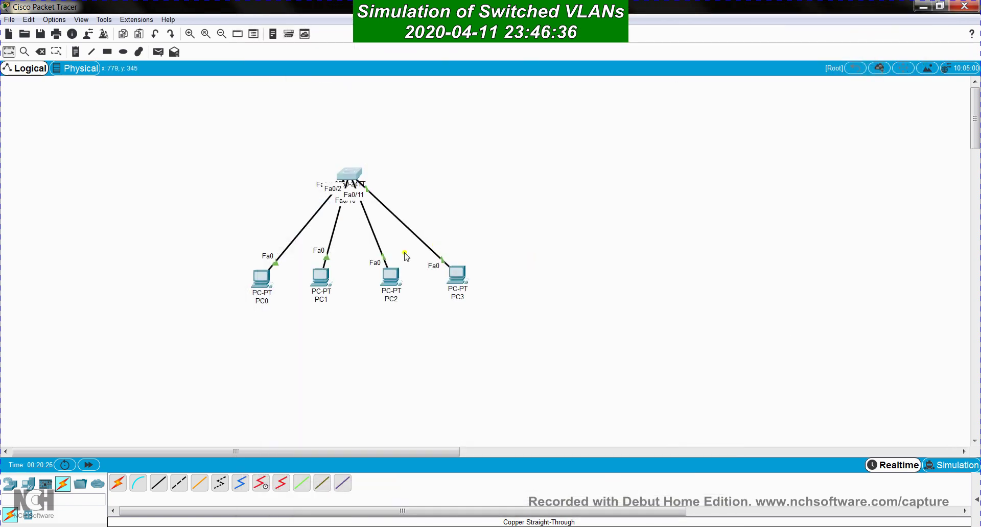
{"action": "left_click_drag", "start_coordinate": [352, 175], "coordinate": [362, 160]}
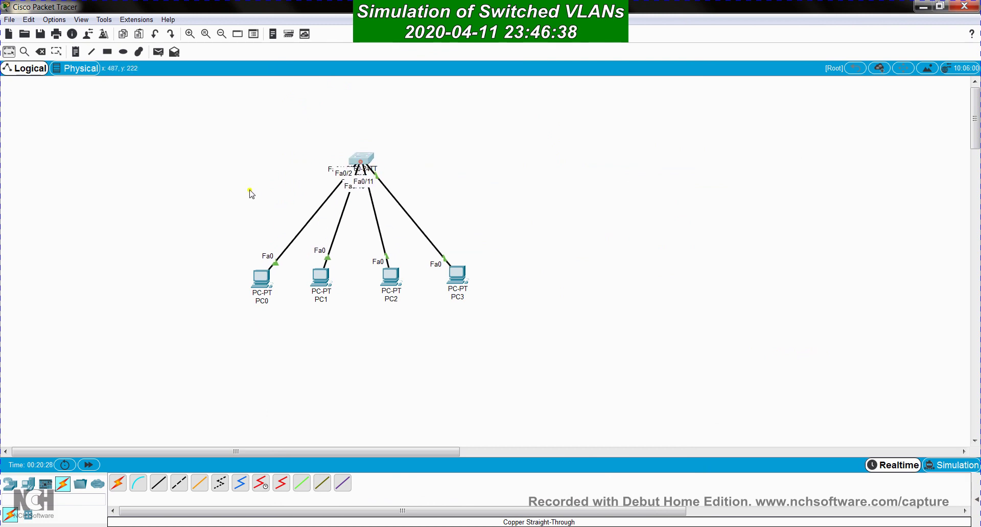
Open PC0's command prompt and ping PC1 at 192.168.0.2 to test connectivity within VLAN 100
{"action": "left_click", "coordinate": [261, 279]}
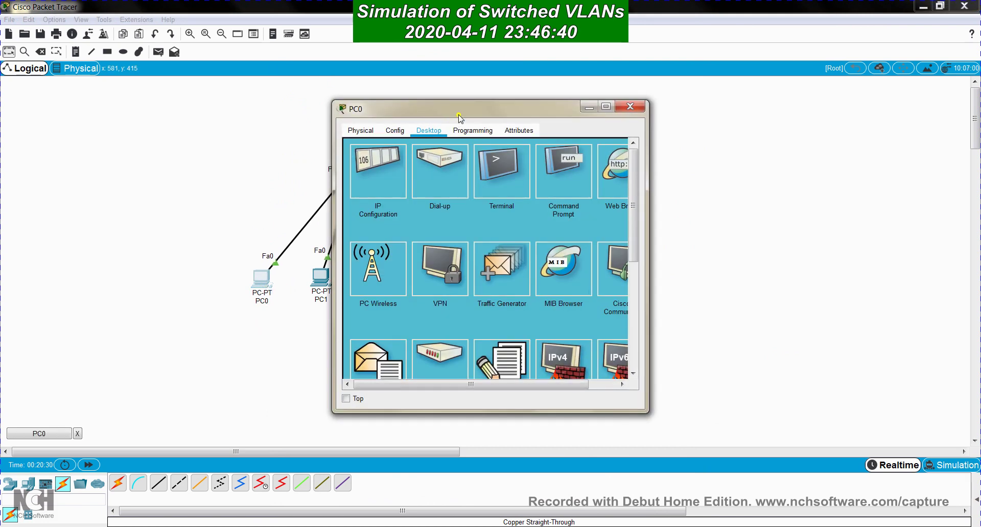
{"action": "left_click_drag", "start_coordinate": [460, 119], "coordinate": [656, 92]}
{"action": "left_click", "coordinate": [754, 154]}
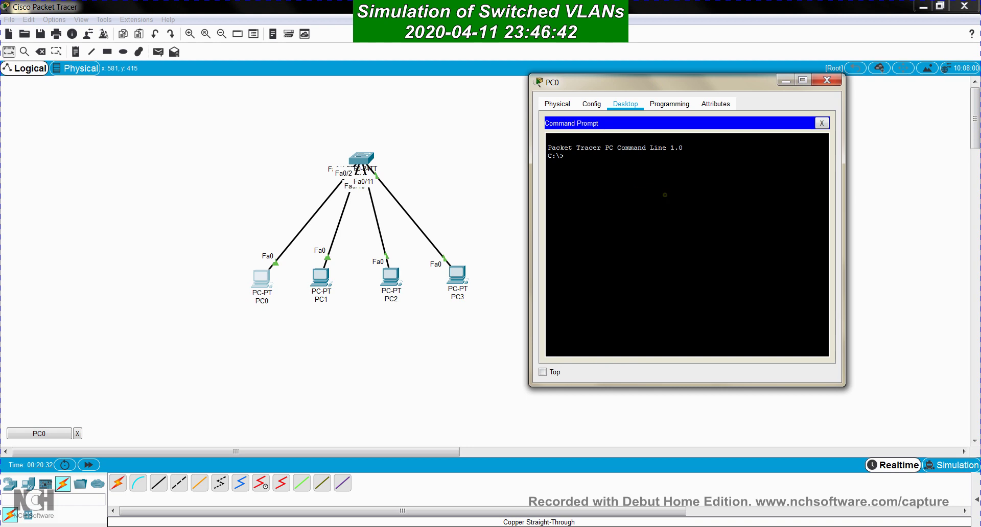
{"action": "type", "text": "ping 192.168.0.2"}
{"action": "key", "text": "Return"}
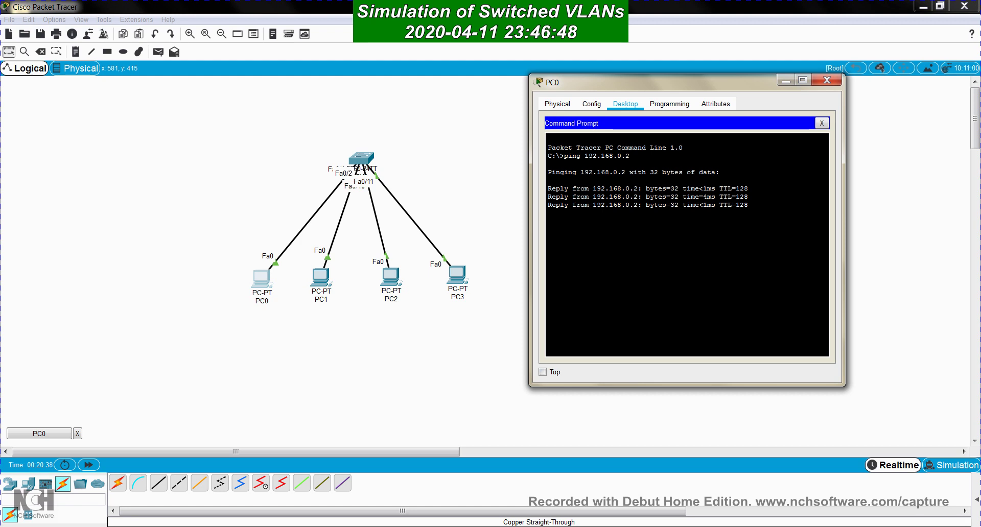
From PC0's command prompt, ping PC2 at 192.168.0.3 to test connectivity between the two VLANs
{"action": "key", "text": "Up"}
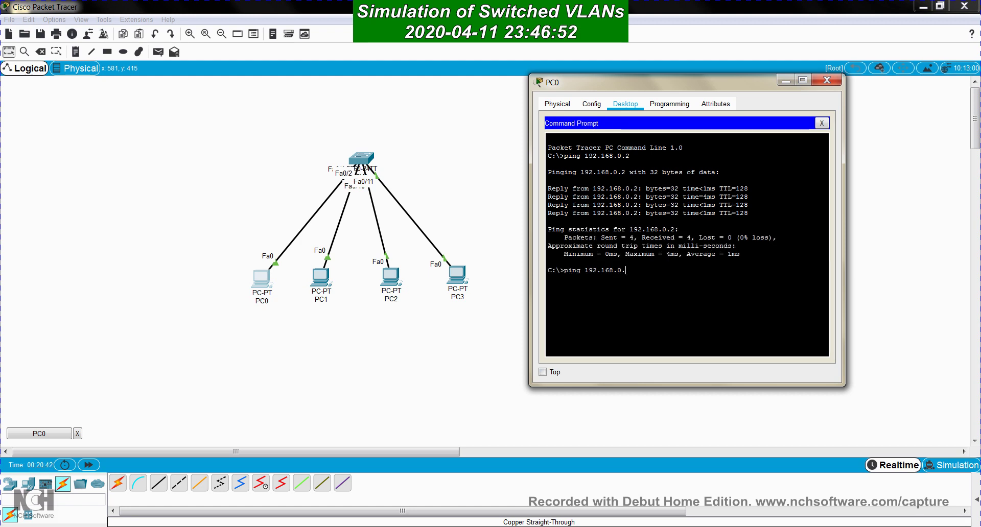
{"action": "type", "text": "3"}
{"action": "key", "text": "Return"}
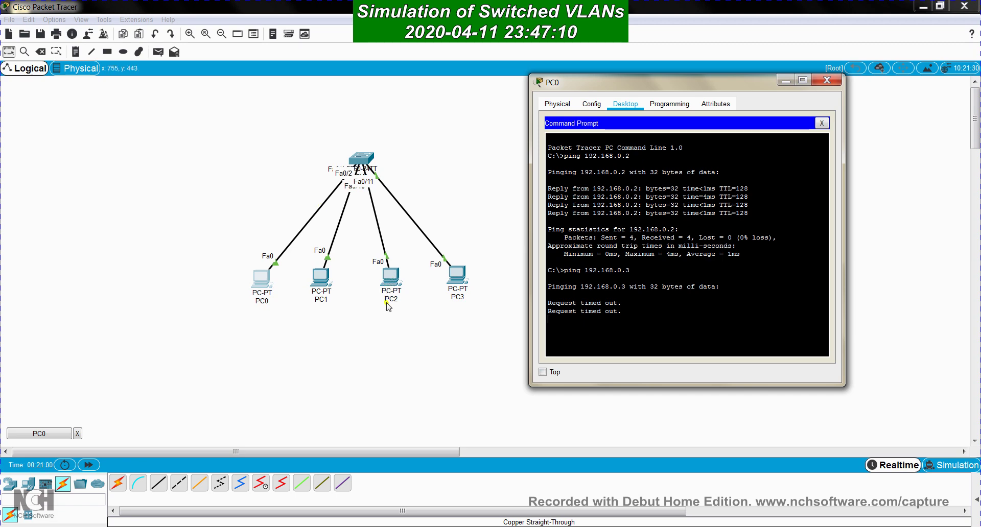
Display the brief VLAN listing again in the SW switch's CLI and widen its window to examine the port assignments of VLANs 100 and 200
{"action": "left_click", "coordinate": [365, 160]}
{"action": "left_click", "coordinate": [364, 160]}
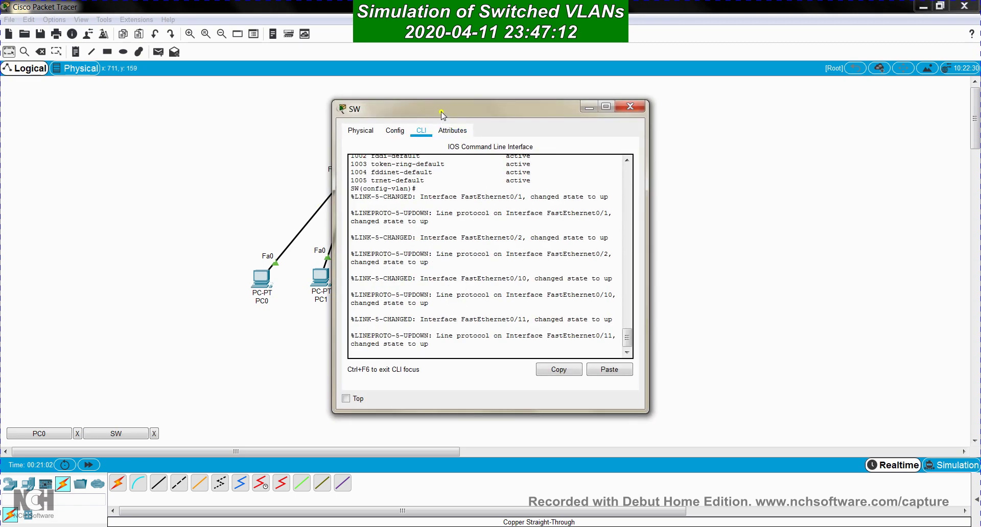
{"action": "left_click_drag", "start_coordinate": [442, 108], "coordinate": [671, 108]}
{"action": "key", "text": "Return"}
{"action": "key", "text": "Return"}
{"action": "key", "text": "Return"}
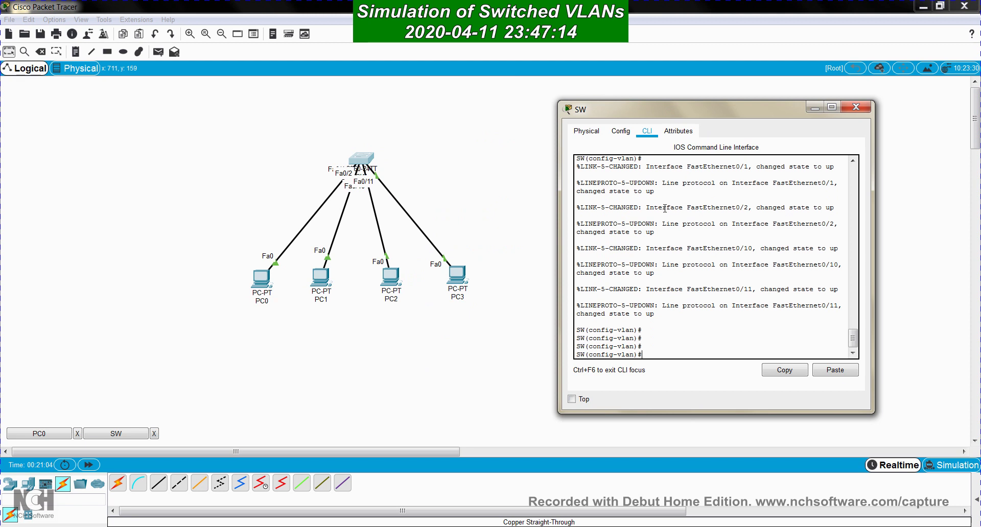
{"action": "key", "text": "Up"}
{"action": "key", "text": "Return"}
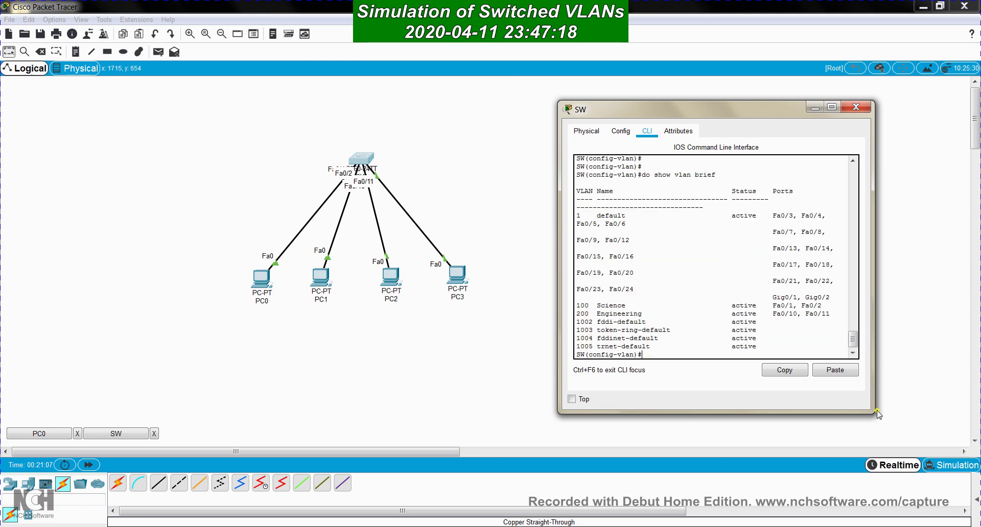
{"action": "left_click_drag", "start_coordinate": [874, 412], "coordinate": [978, 422]}
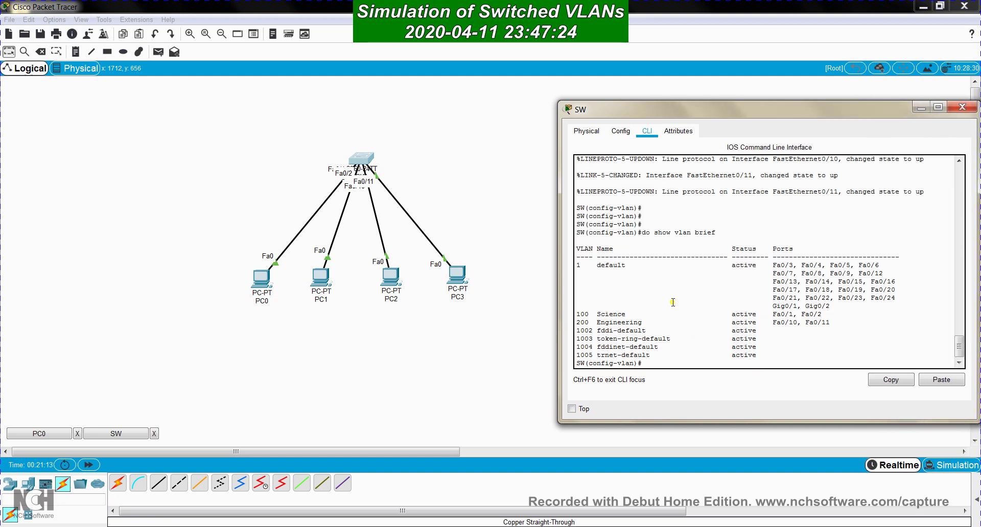
Highlight the VLAN 100 number and VLAN 200's assigned ports in the switch's listing to examine the port assignments
{"action": "left_click_drag", "start_coordinate": [576, 314], "coordinate": [591, 315]}
{"action": "left_click_drag", "start_coordinate": [773, 324], "coordinate": [831, 323]}
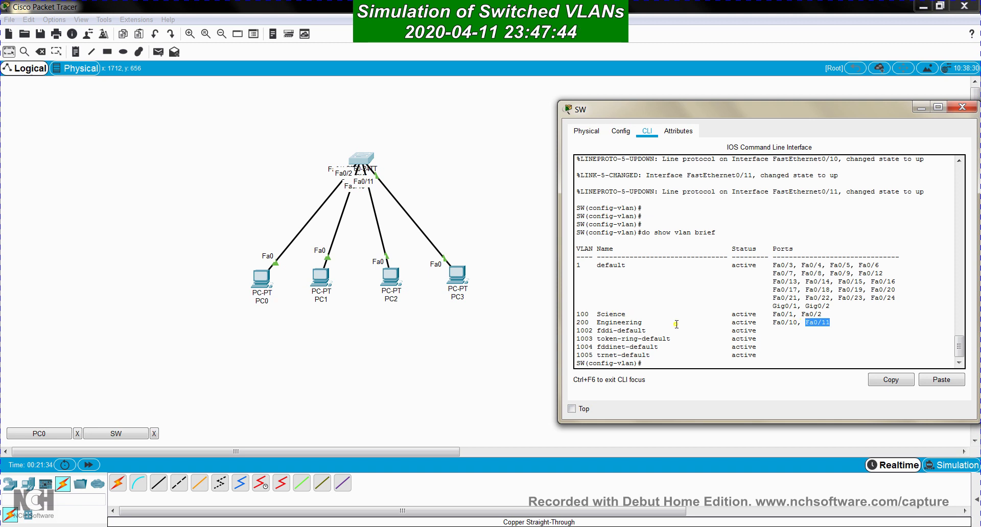
{"action": "left_click", "coordinate": [816, 323]}
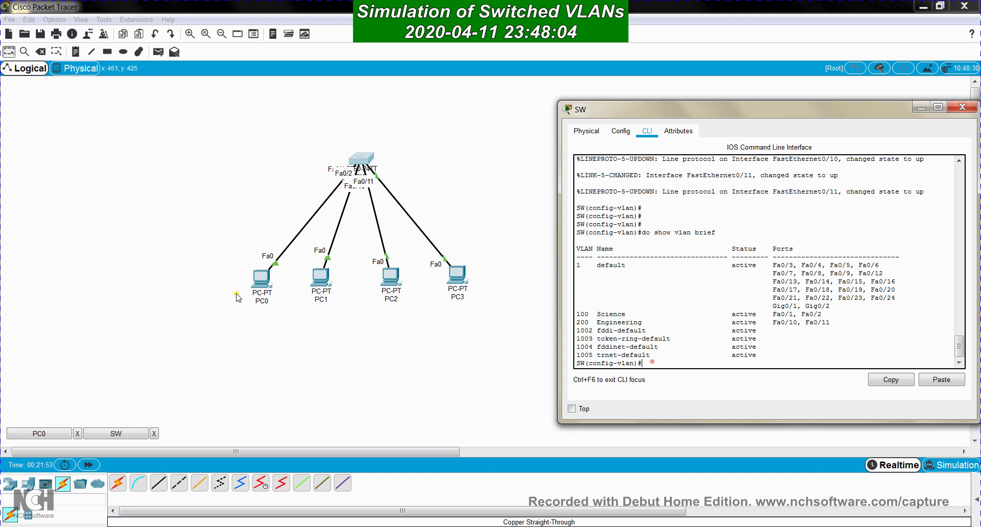
From PC0's command prompt, start a continuous ping to PC2 with ping -t 192.168.0.3
{"action": "left_click", "coordinate": [261, 278]}
{"action": "key", "text": "Up"}
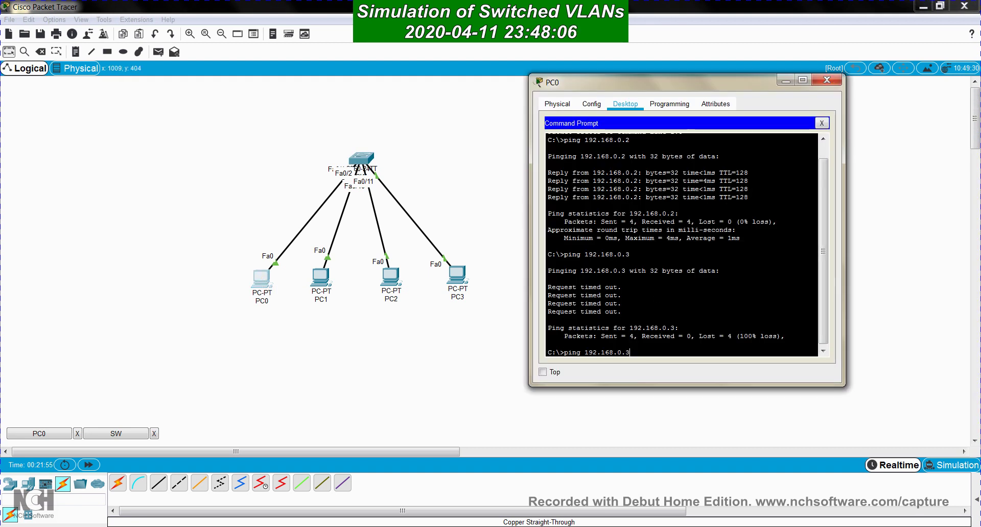
{"action": "key", "text": "Left"}
{"action": "type", "text": "-t"}
{"action": "key", "text": "Return"}
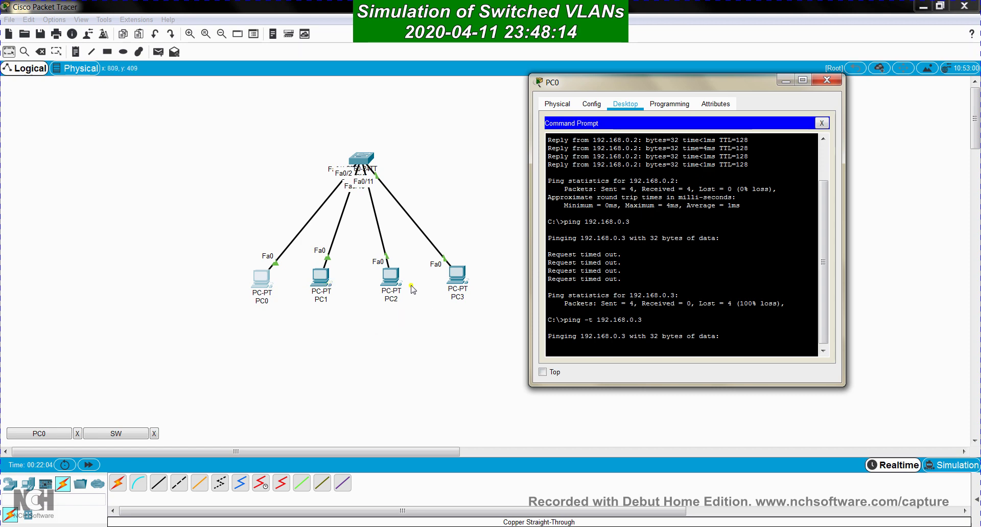
Open PC3's command prompt, ping PC2 at 192.168.0.3 to test connectivity within VLAN 200, and interrupt the ping after a few replies
{"action": "left_click", "coordinate": [457, 276]}
{"action": "left_click_drag", "start_coordinate": [458, 115], "coordinate": [647, 96]}
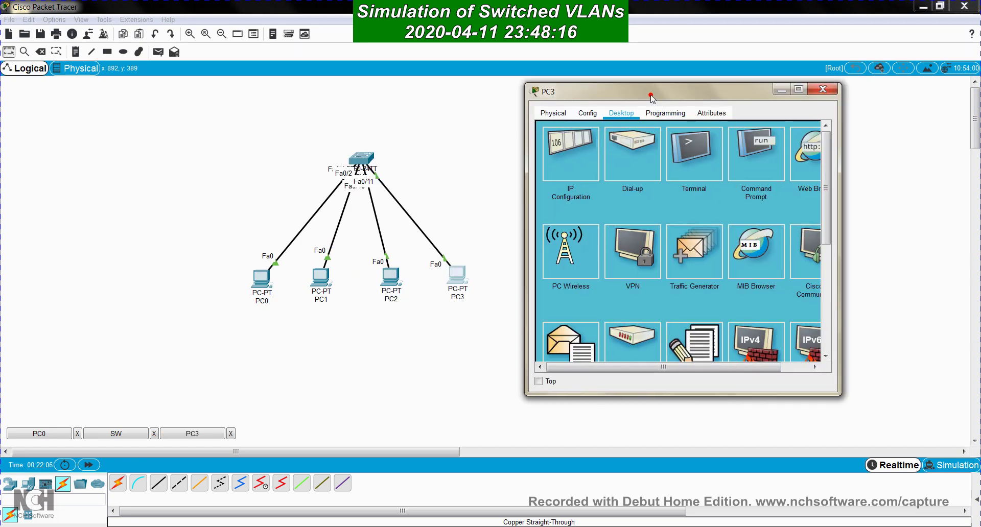
{"action": "left_click", "coordinate": [760, 164]}
{"action": "type", "text": "ping 192"}
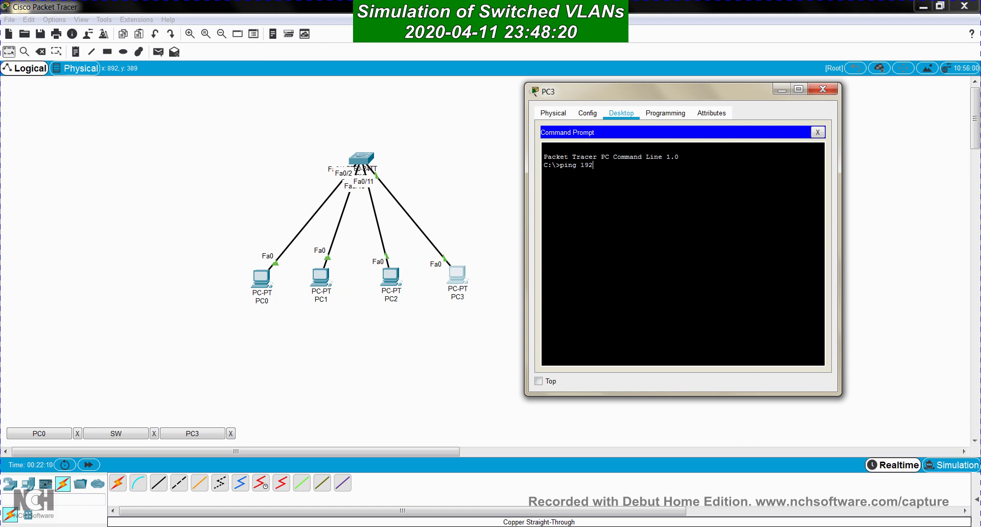
{"action": "type", "text": ".168.0.3"}
{"action": "key", "text": "Return"}
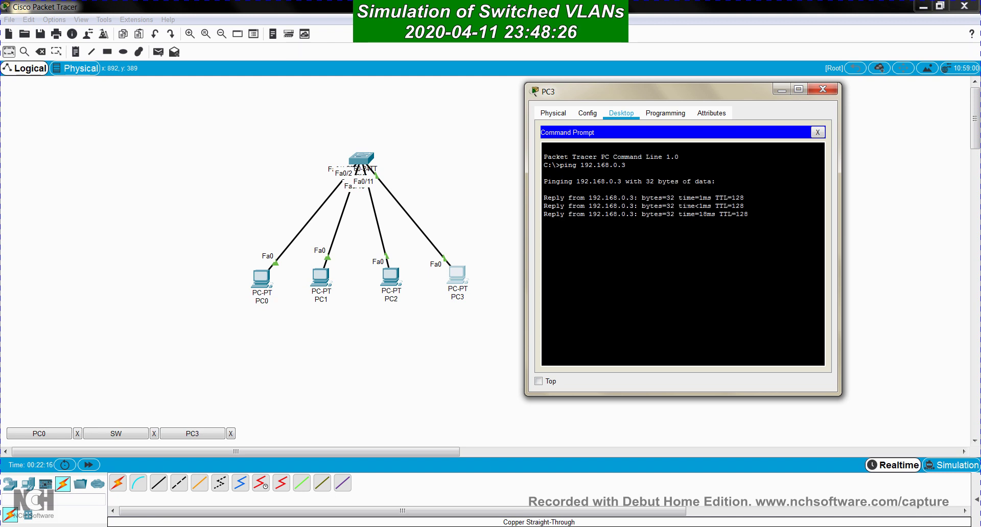
{"action": "key", "text": "ctrl+c"}
From PC3's command prompt, ping PC1 at 192.168.0.2 to test connectivity from VLAN 200 to VLAN 100
{"action": "key", "text": "Up"}
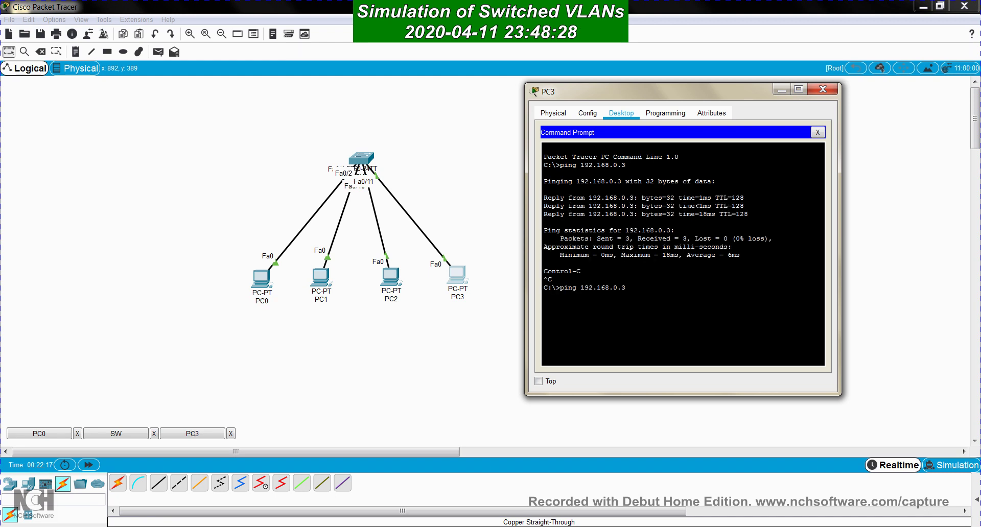
{"action": "key", "text": "BackSpace"}
{"action": "type", "text": "2"}
{"action": "key", "text": "Return"}
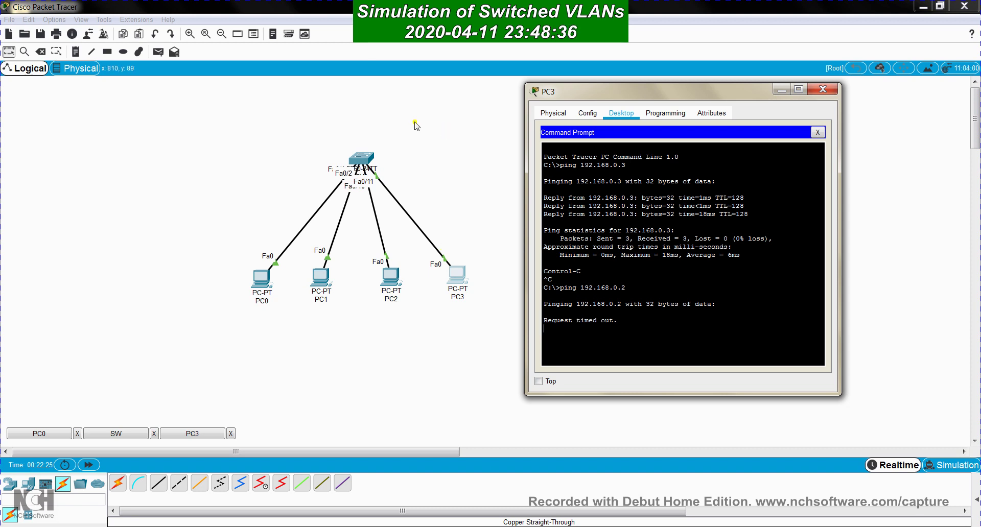
In the SW switch's CLI, exit VLAN configuration and global configuration modes to return to the privileged EXEC prompt
{"action": "left_click", "coordinate": [361, 159]}
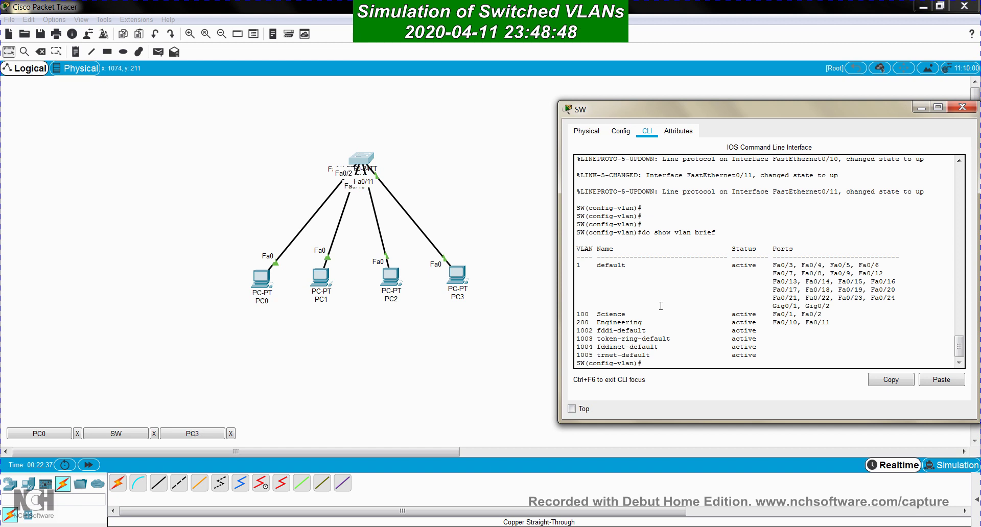
{"action": "type", "text": "exit"}
{"action": "key", "text": "Return"}
{"action": "key", "text": "Return"}
{"action": "key", "text": "Return"}
{"action": "key", "text": "Return"}
{"action": "type", "text": "ex"}
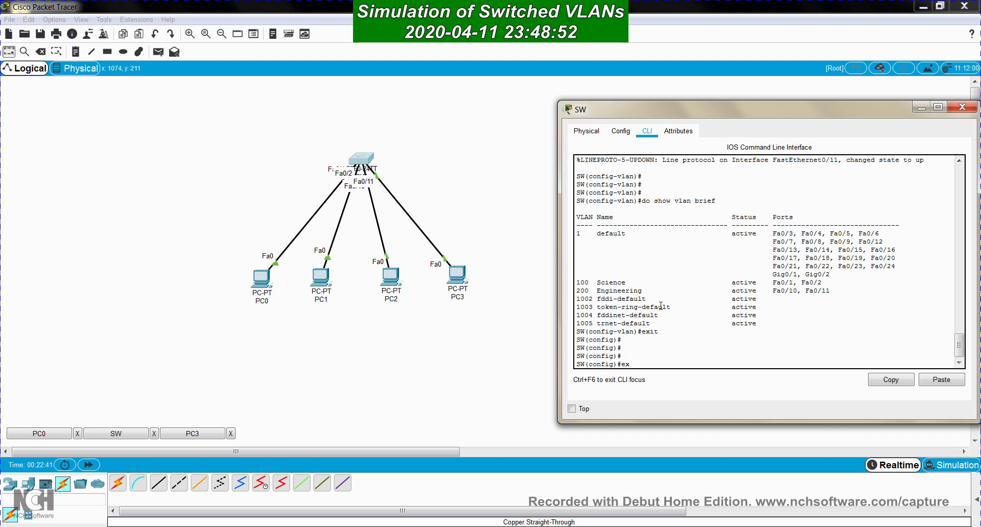
{"action": "type", "text": "it"}
{"action": "key", "text": "Return"}
{"action": "key", "text": "Return"}
{"action": "key", "text": "Return"}
{"action": "key", "text": "Return"}
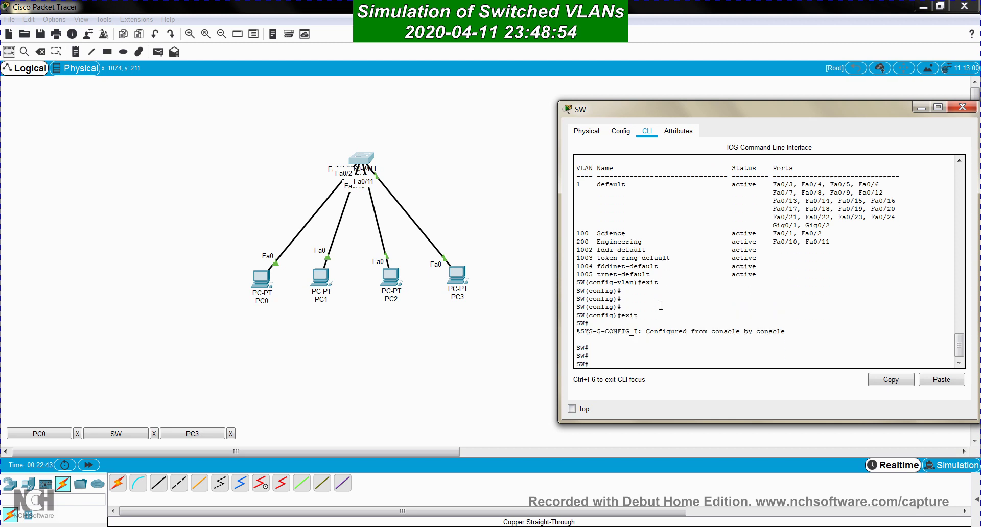